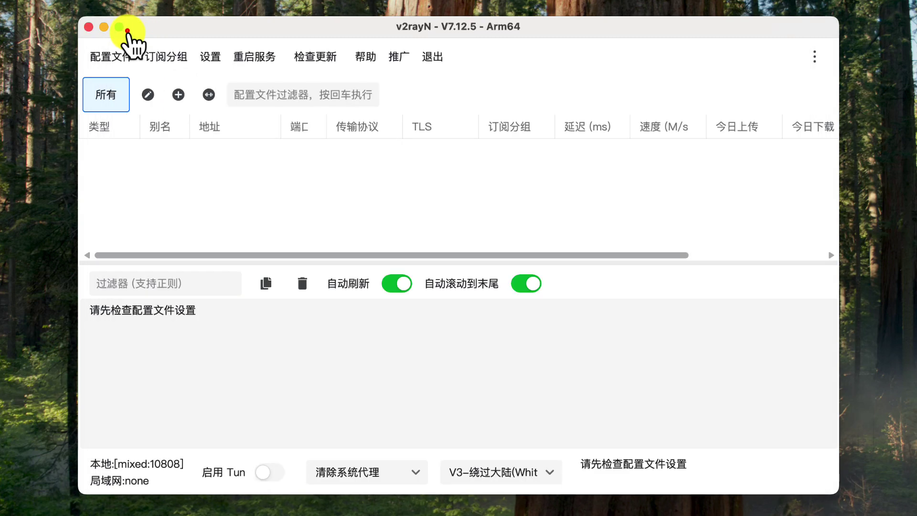
Step: Look over the blank form for a new subscription group and its conversion target types (订阅转换目标类型), discarding it without entries
{"action": "left_click", "coordinate": [156, 58]}
{"action": "left_click", "coordinate": [187, 32]}
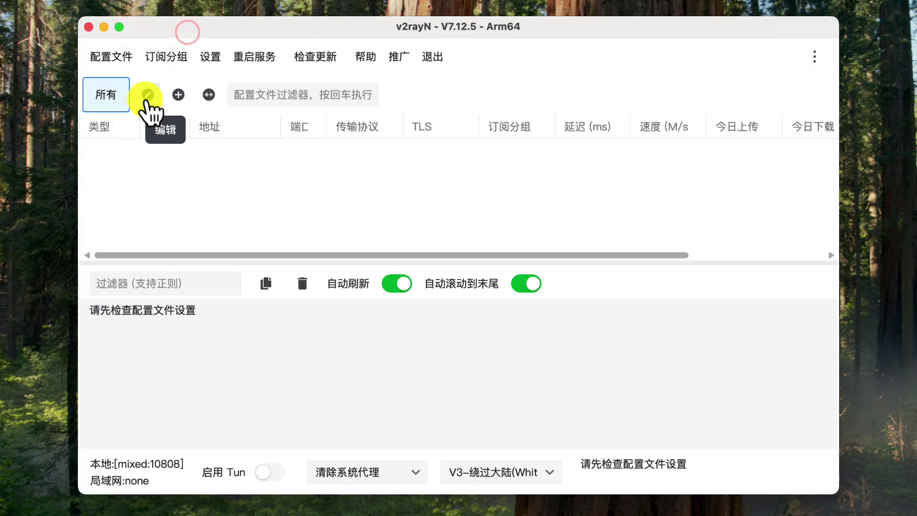
{"action": "left_click", "coordinate": [175, 95]}
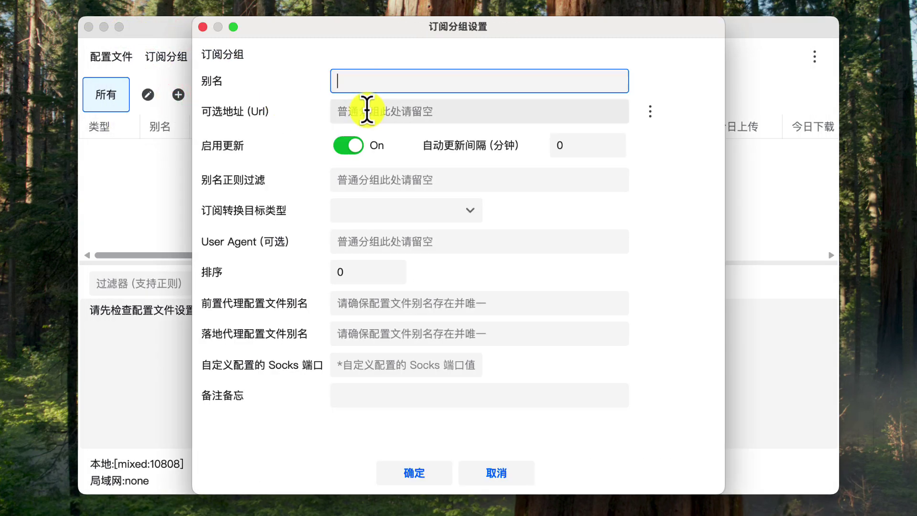
{"action": "left_click", "coordinate": [397, 210]}
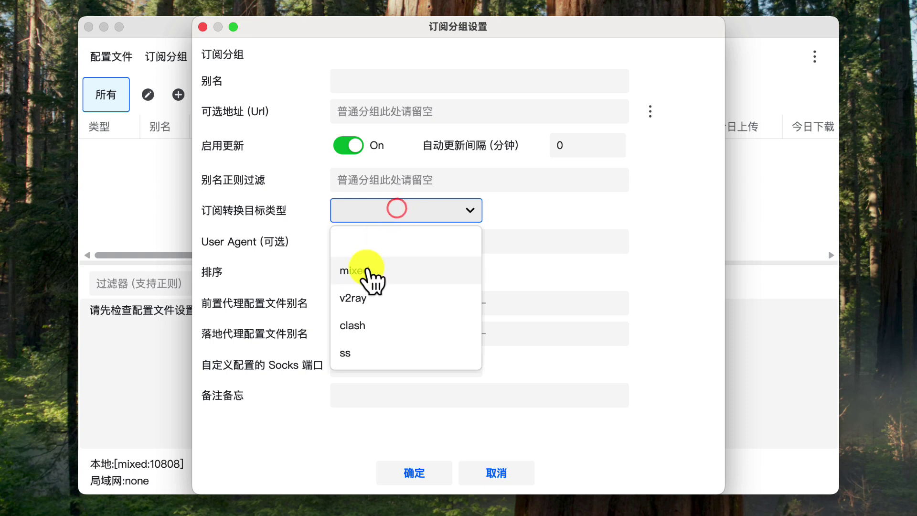
{"action": "left_click", "coordinate": [316, 211]}
{"action": "left_click", "coordinate": [484, 472]}
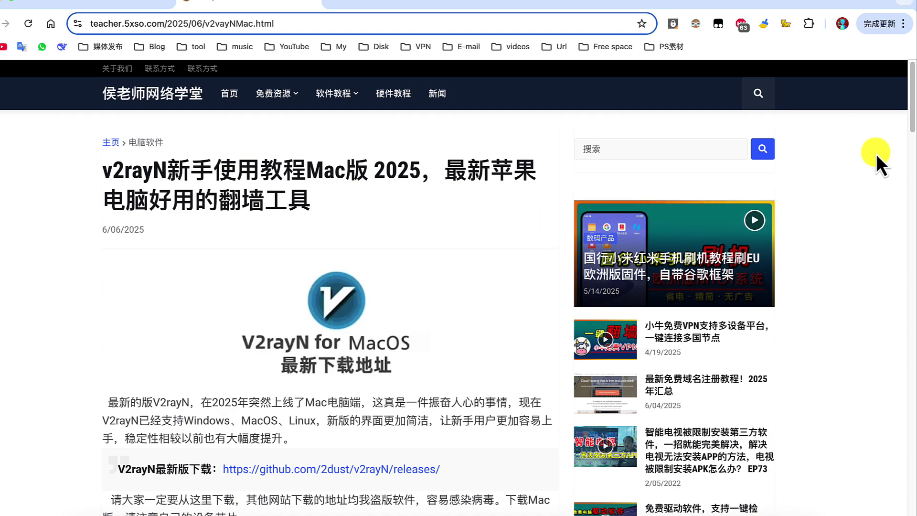
Step: Open the v2rayN GitHub releases page linked in the article in Chrome and download v2rayN-macos-arm64.dmg to the desktop (桌面)
{"action": "left_click_drag", "start_coordinate": [910, 114], "coordinate": [912, 166]}
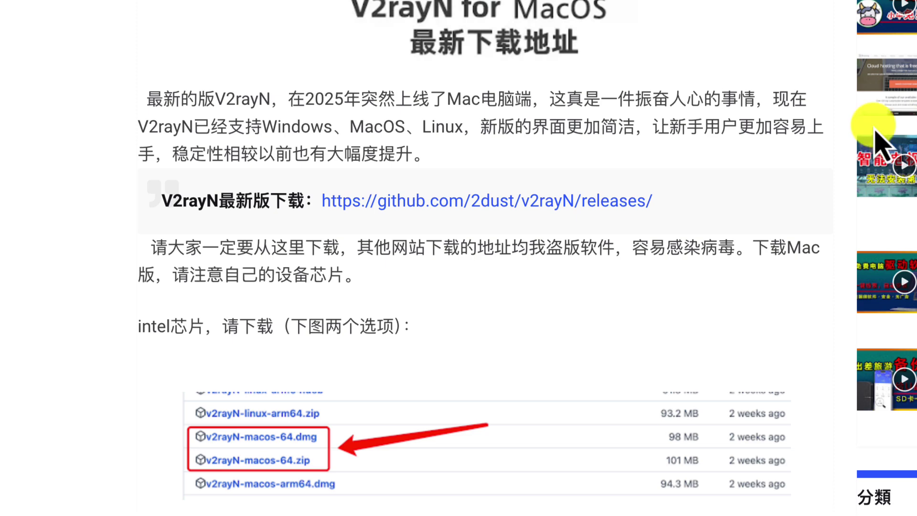
{"action": "left_click", "coordinate": [540, 201]}
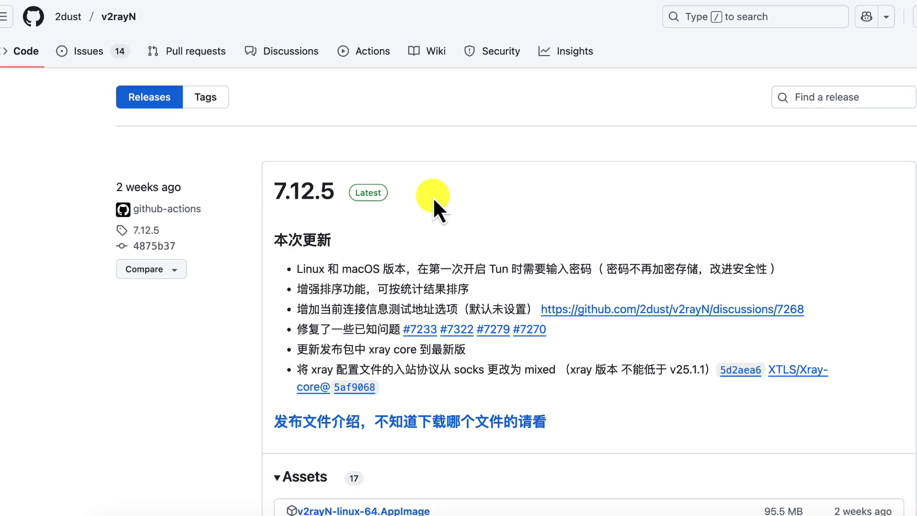
{"action": "scroll", "coordinate": [435, 200], "scroll_direction": "down", "scroll_amount": 5}
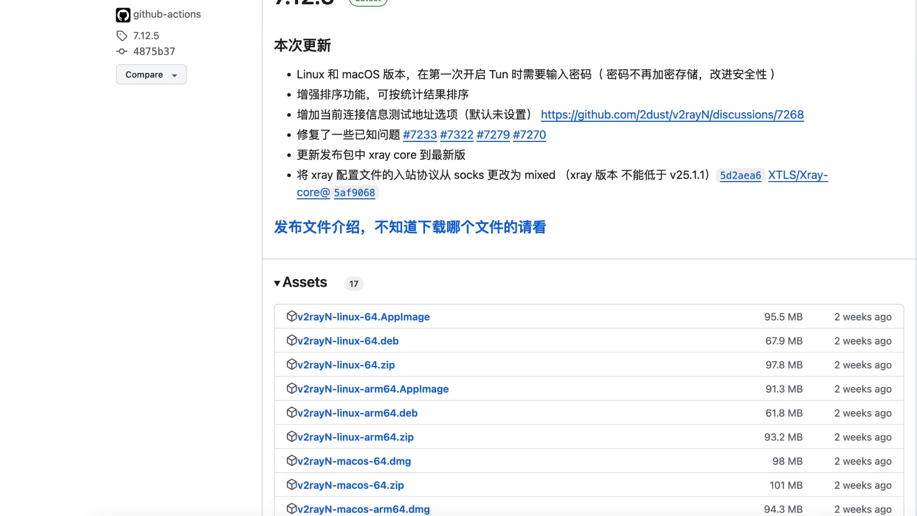
{"action": "scroll", "coordinate": [459, 258], "scroll_direction": "down", "scroll_amount": 4}
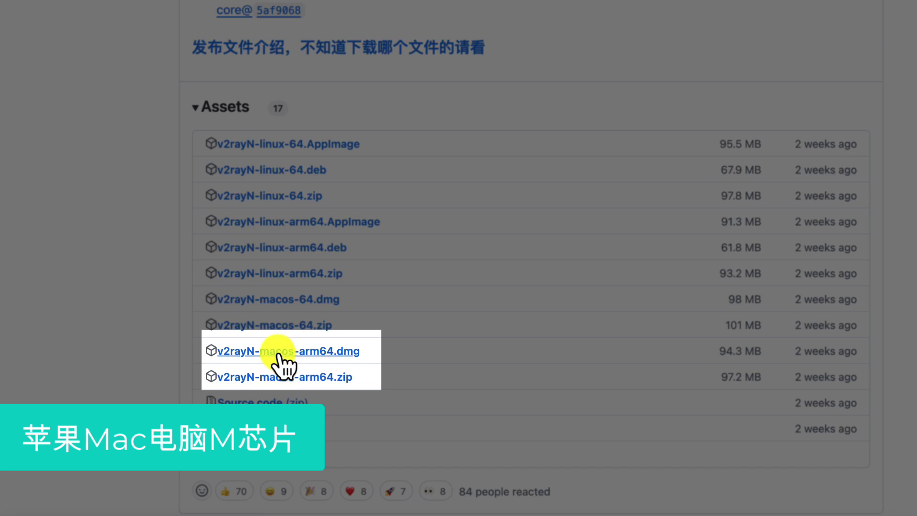
{"action": "left_click", "coordinate": [280, 353]}
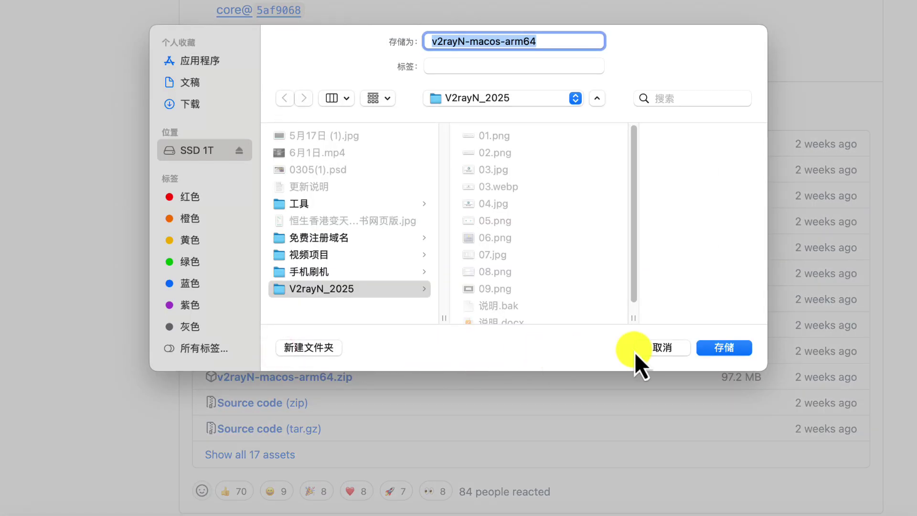
{"action": "left_click", "coordinate": [477, 97]}
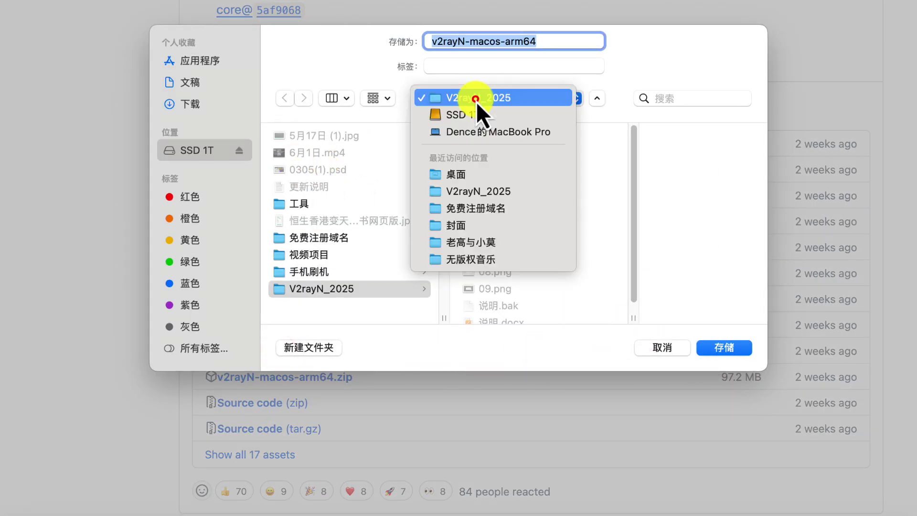
{"action": "left_click", "coordinate": [464, 179]}
{"action": "left_click", "coordinate": [724, 347]}
Step: Show the downloaded v2rayN-macos-arm64.dmg in Finder and install v2rayN from it into the Applications folder
{"action": "left_click", "coordinate": [784, 68]}
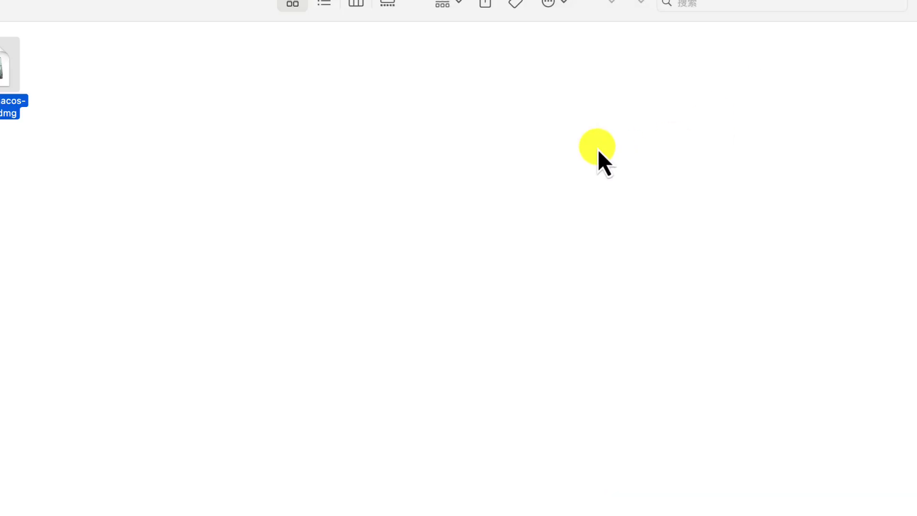
{"action": "double_click", "coordinate": [172, 61]}
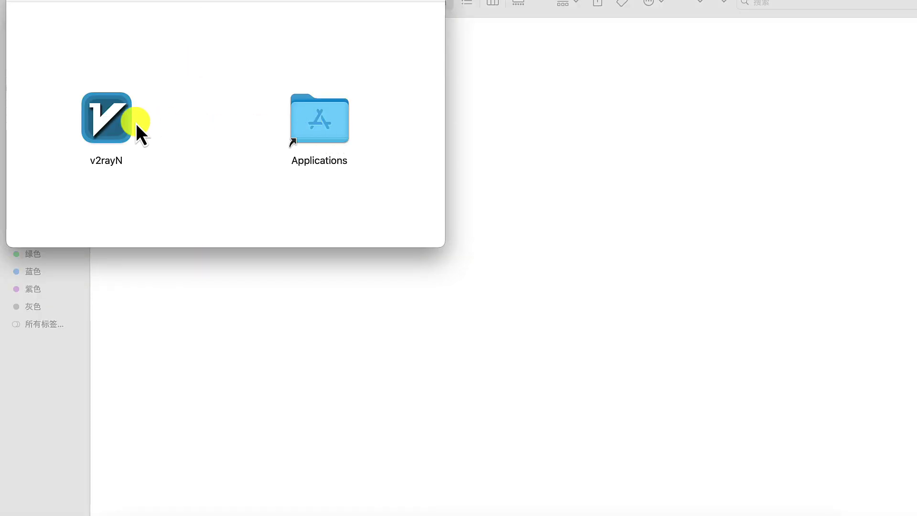
{"action": "left_click_drag", "start_coordinate": [105, 125], "coordinate": [340, 130]}
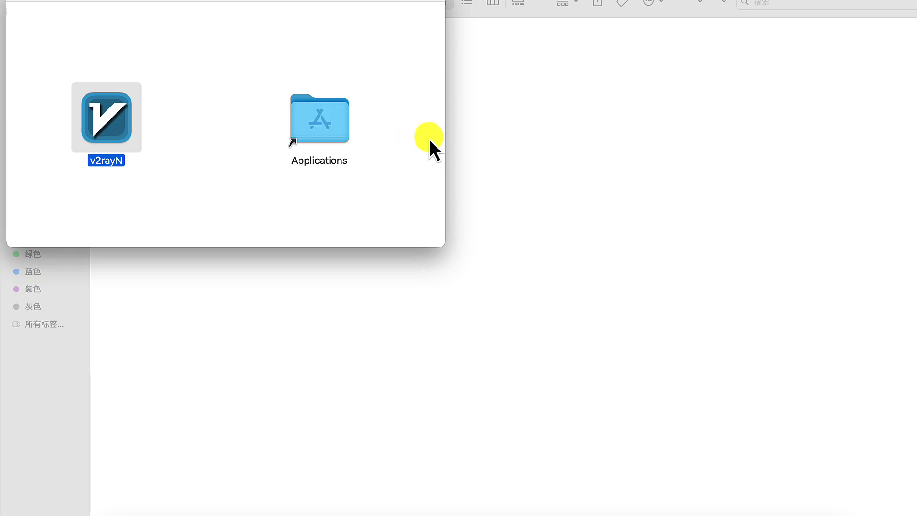
{"action": "left_click", "coordinate": [16, 1]}
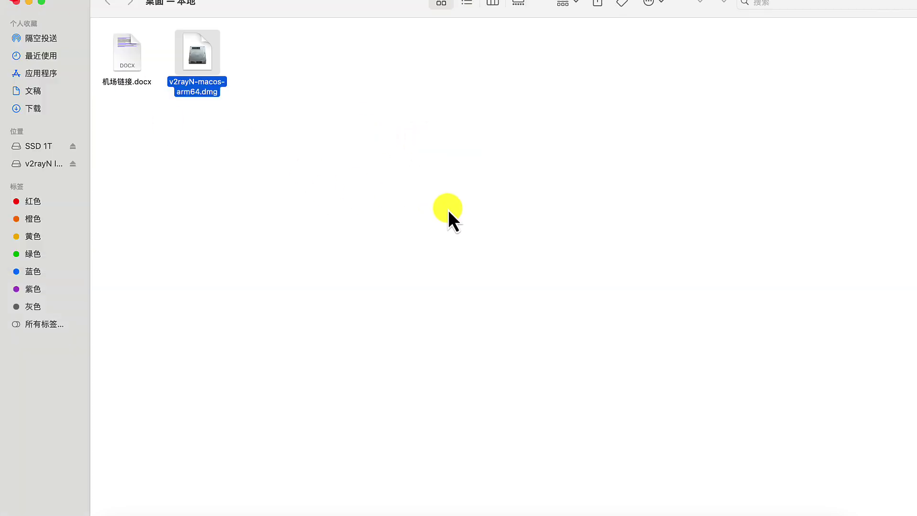
Step: Add v2rayN from Launchpad to the Dock, try to launch it and cancel the warning dialog
{"action": "key", "text": "F4"}
{"action": "scroll", "coordinate": [670, 399], "scroll_direction": "right", "scroll_amount": 3}
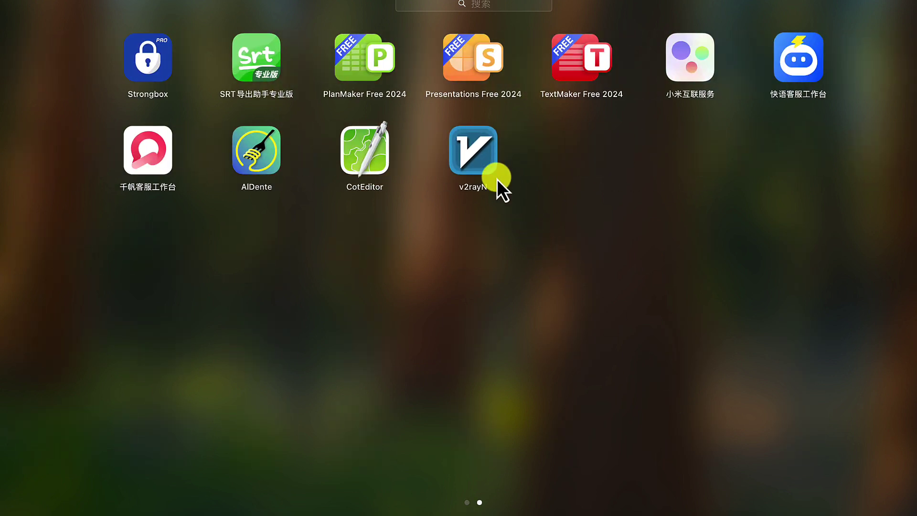
{"action": "left_click_drag", "start_coordinate": [481, 164], "coordinate": [229, 515]}
{"action": "left_click", "coordinate": [273, 466]}
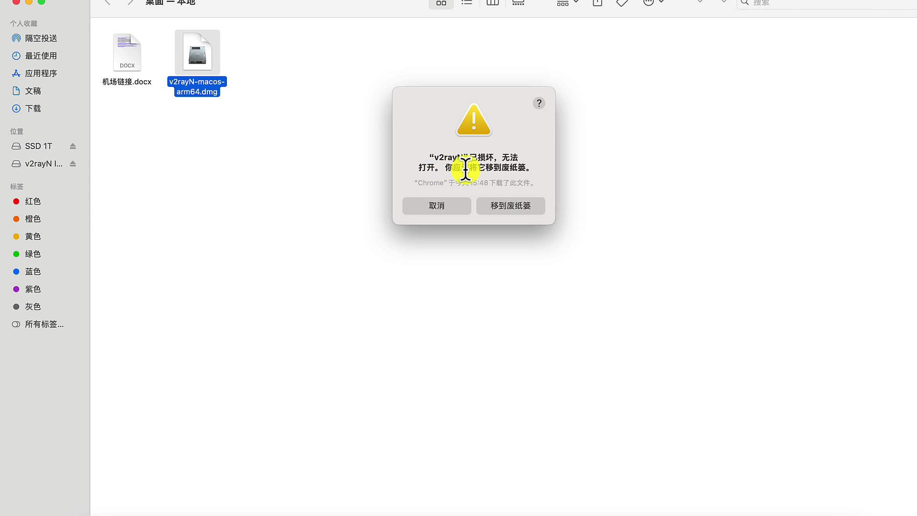
{"action": "left_click", "coordinate": [446, 207]}
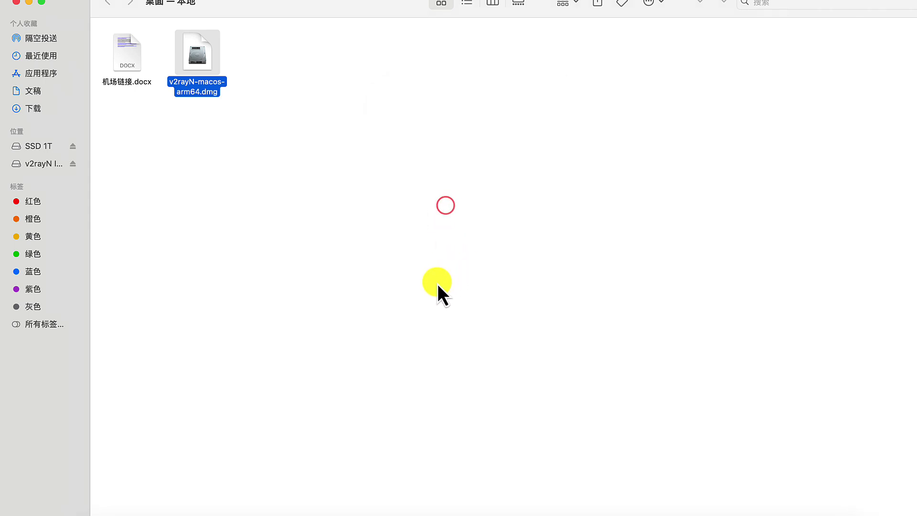
Step: Switch back to the v2rayN tutorial article in Chrome and find the command for fixing the damaged-app warning
{"action": "left_click", "coordinate": [260, 508]}
{"action": "left_click", "coordinate": [274, 5]}
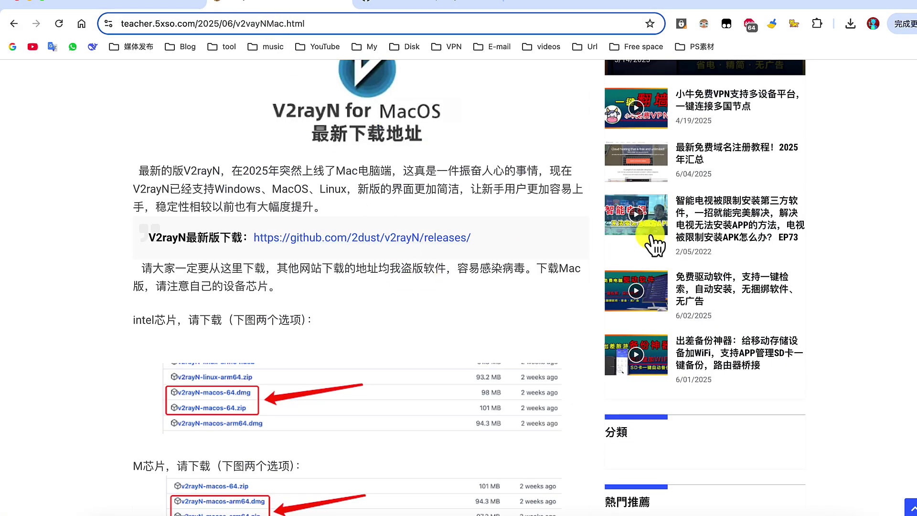
{"action": "scroll", "coordinate": [358, 286], "scroll_direction": "down", "scroll_amount": 9}
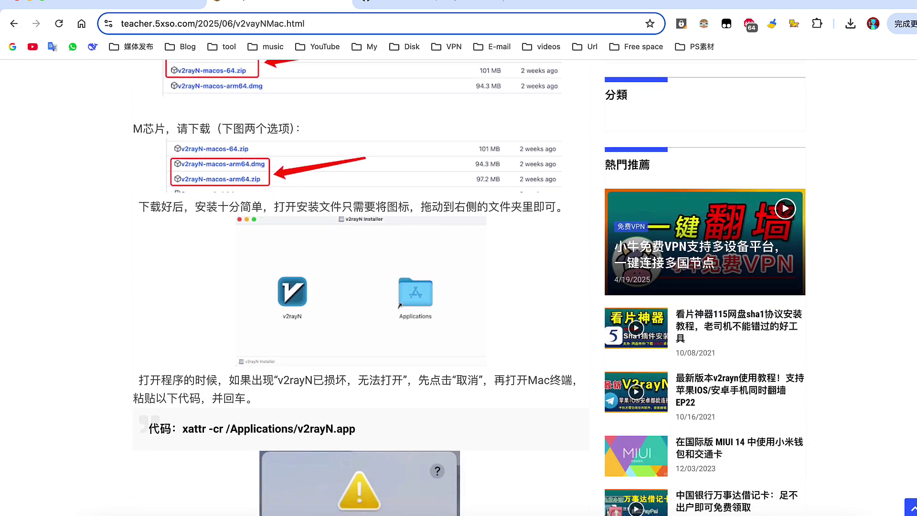
{"action": "scroll", "coordinate": [470, 287], "scroll_direction": "down", "scroll_amount": 2}
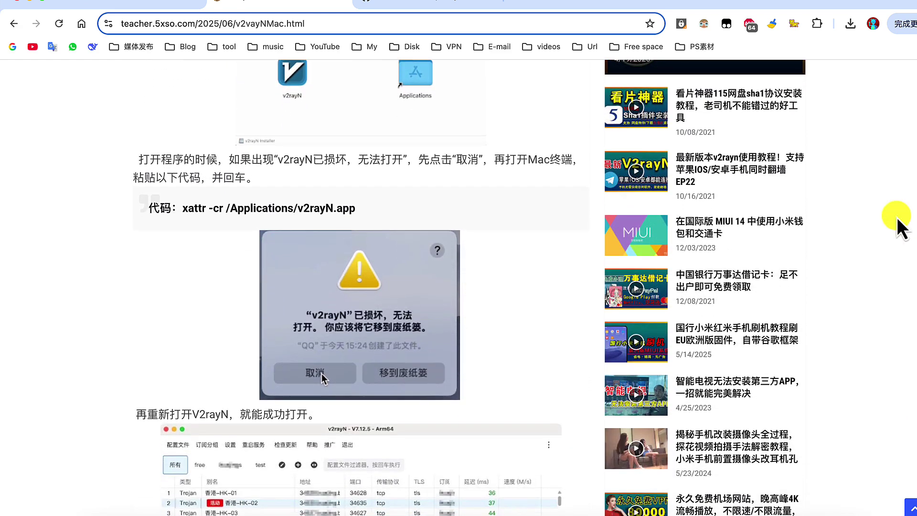
Step: Launch Terminal (终端) from the 其他 folder in Launchpad
{"action": "left_click", "coordinate": [533, 513]}
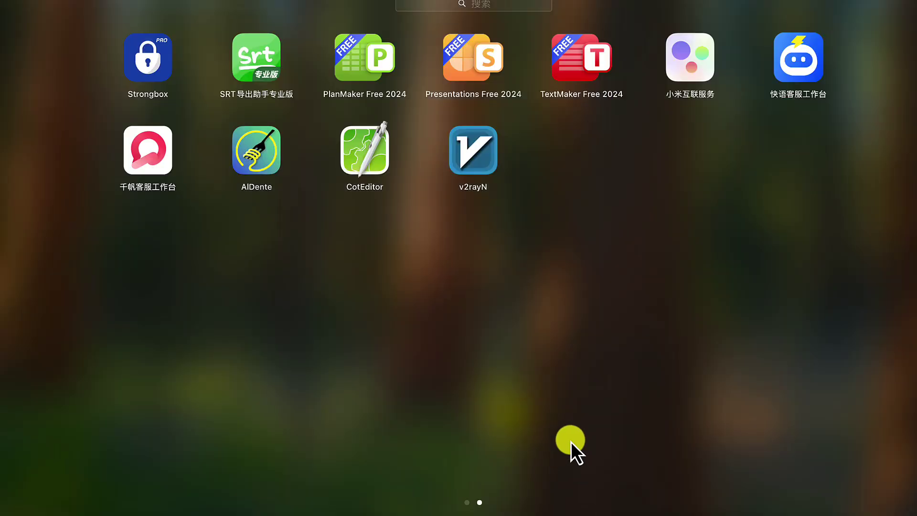
{"action": "scroll", "coordinate": [569, 450], "scroll_direction": "up", "scroll_amount": 2}
{"action": "left_click", "coordinate": [472, 60]}
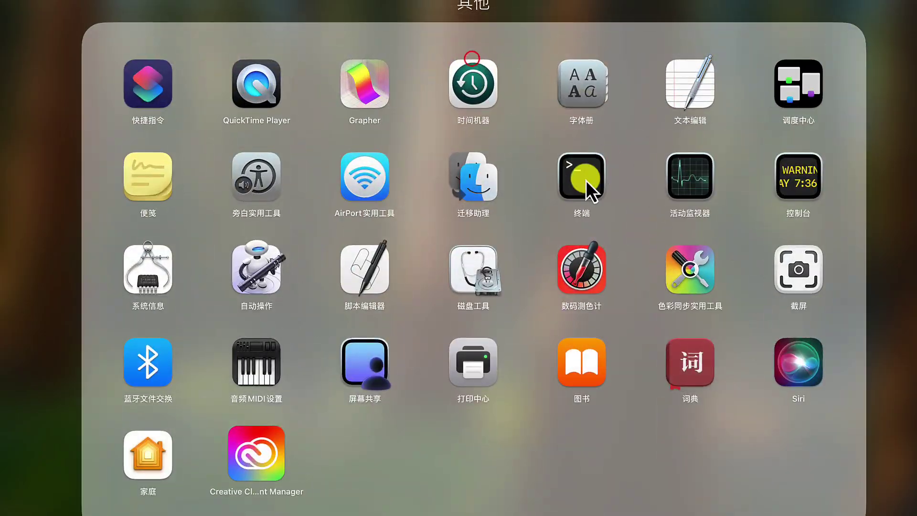
{"action": "left_click", "coordinate": [589, 182]}
Step: Copy the command xattr -cr /Applications/v2rayN.app from the article in Chrome and run it in Terminal
{"action": "left_click", "coordinate": [425, 245]}
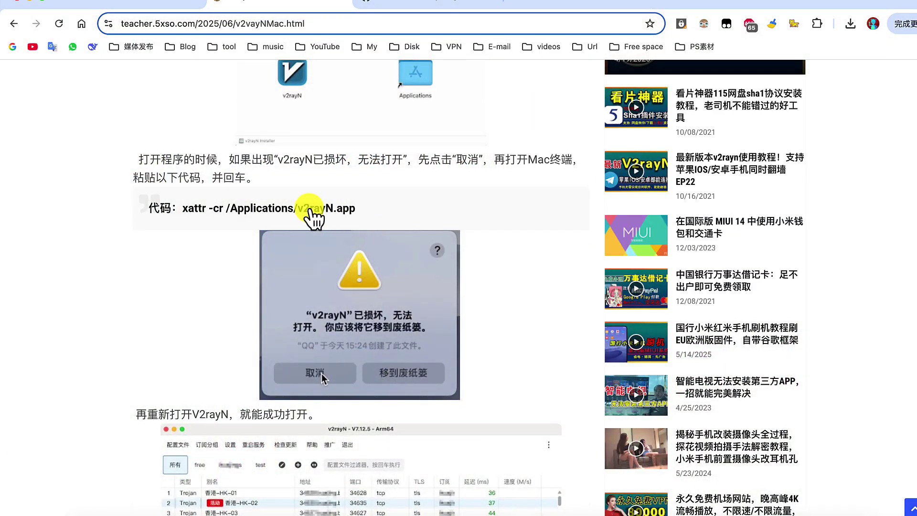
{"action": "left_click_drag", "start_coordinate": [183, 208], "coordinate": [352, 210]}
{"action": "right_click", "coordinate": [331, 212]}
{"action": "left_click", "coordinate": [354, 233]}
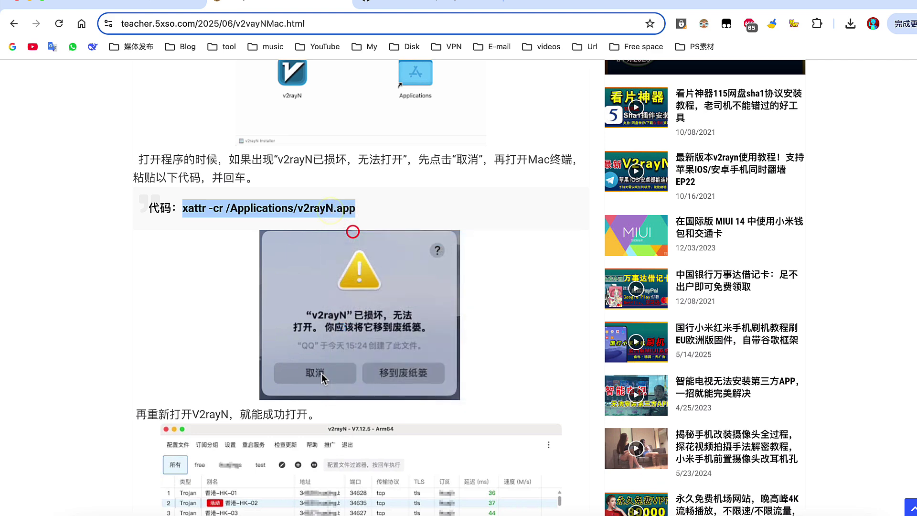
{"action": "key", "text": "super+Tab"}
{"action": "right_click", "coordinate": [709, 110]}
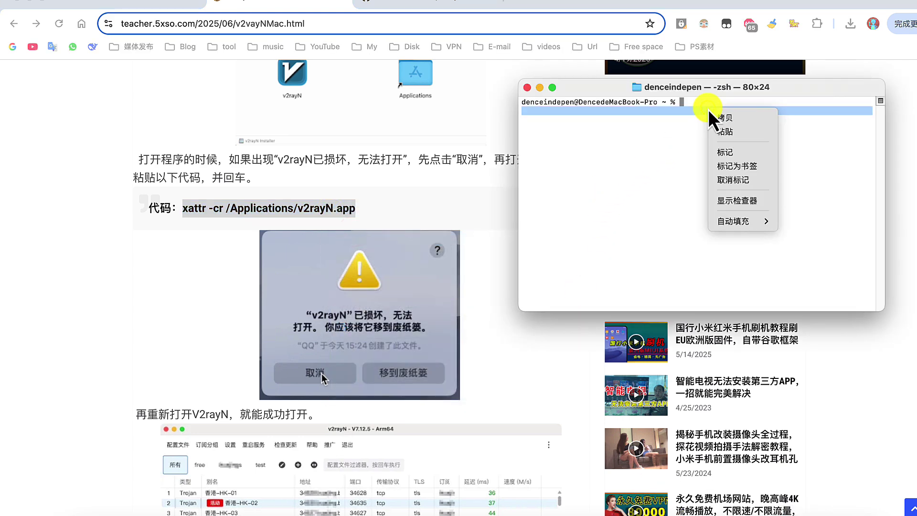
{"action": "left_click", "coordinate": [717, 131]}
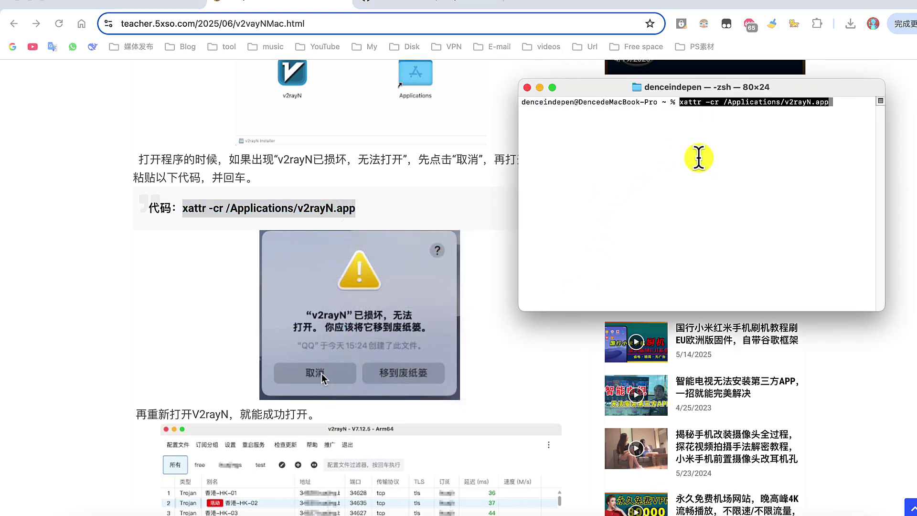
{"action": "key", "text": "Return"}
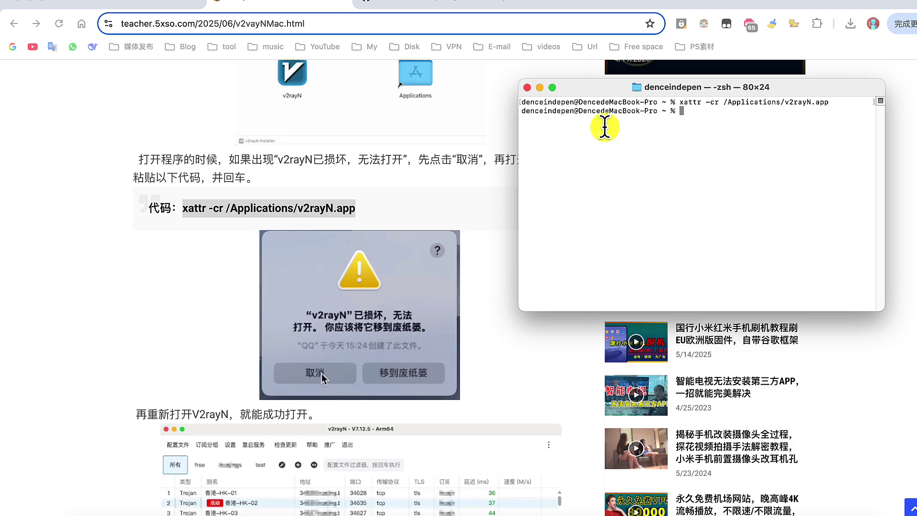
Step: Close the Terminal window and launch v2rayN again
{"action": "left_click", "coordinate": [527, 88]}
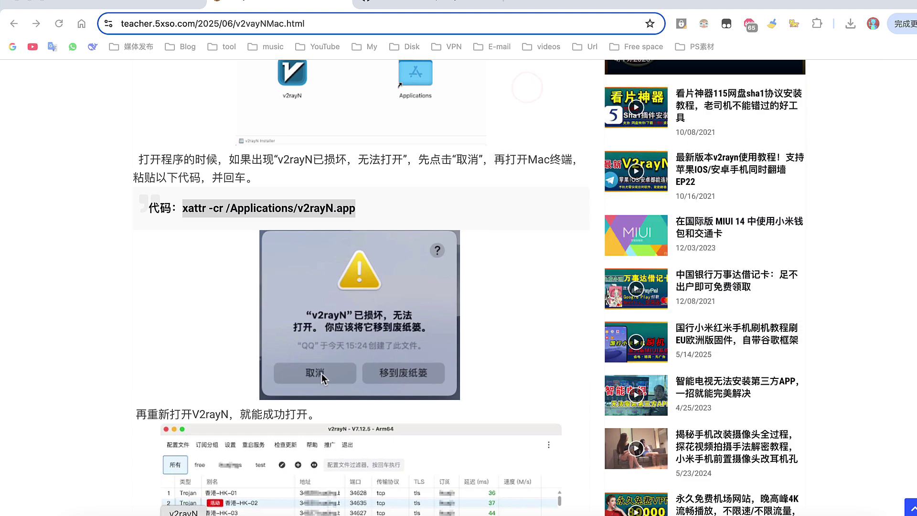
{"action": "left_click", "coordinate": [298, 474]}
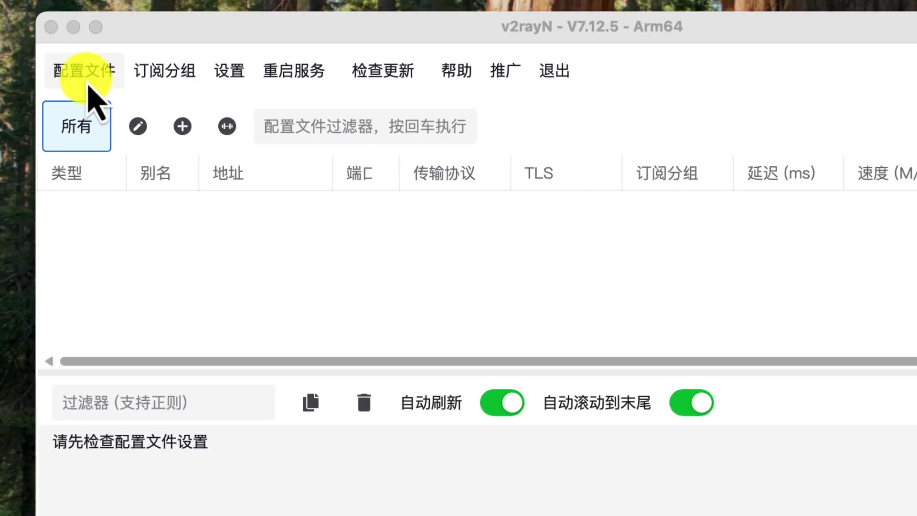
Step: Review the options for adding configuration files, the subscription group settings window (订阅分组设置) and the subscription update commands
{"action": "left_click", "coordinate": [88, 81]}
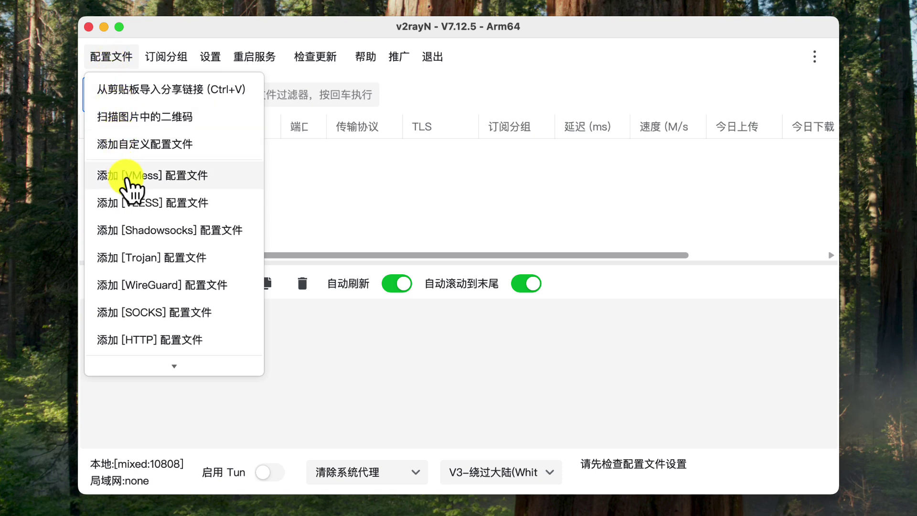
{"action": "left_click", "coordinate": [158, 58]}
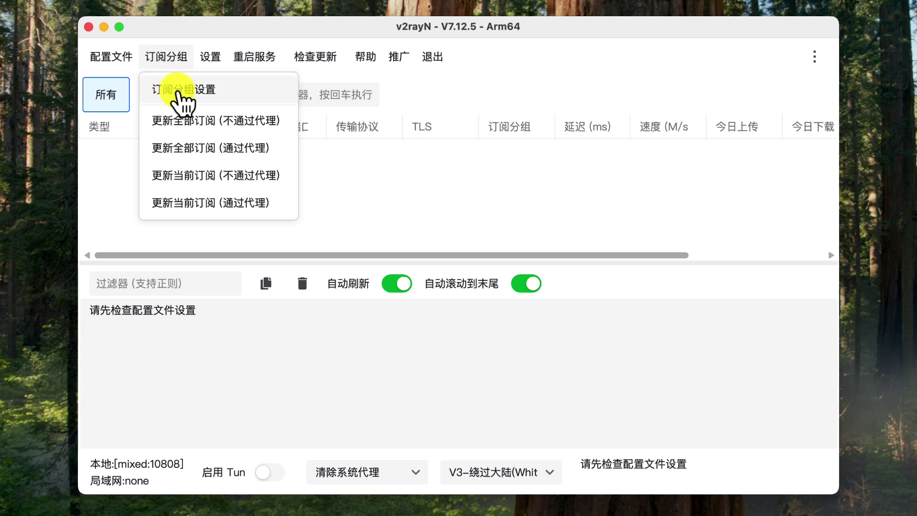
{"action": "left_click", "coordinate": [176, 89]}
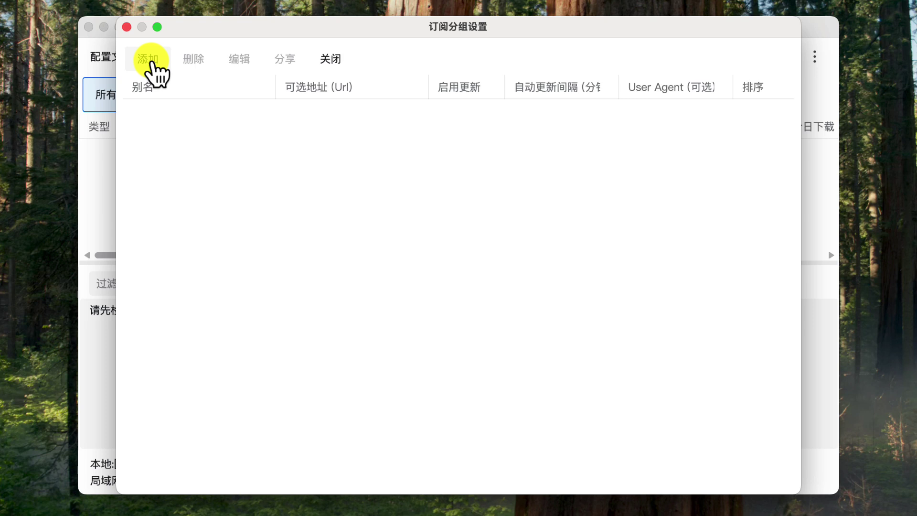
{"action": "left_click", "coordinate": [127, 28]}
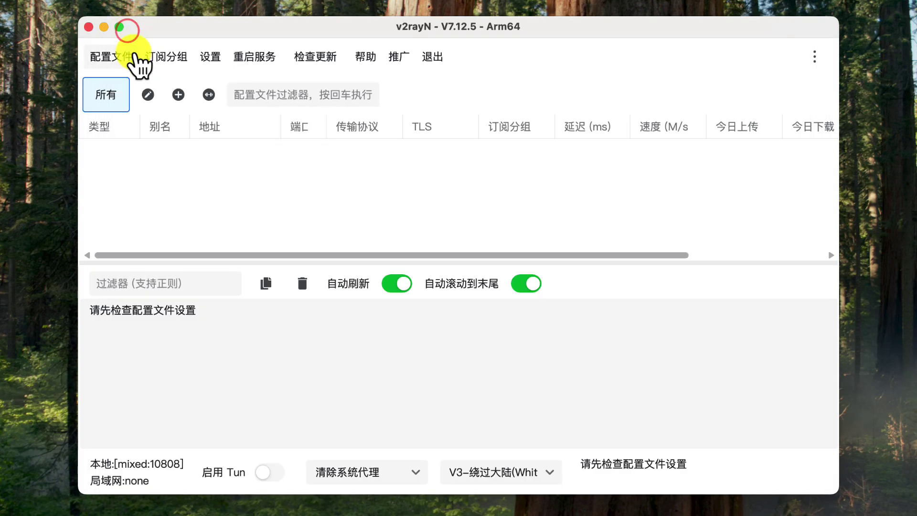
{"action": "left_click", "coordinate": [157, 58]}
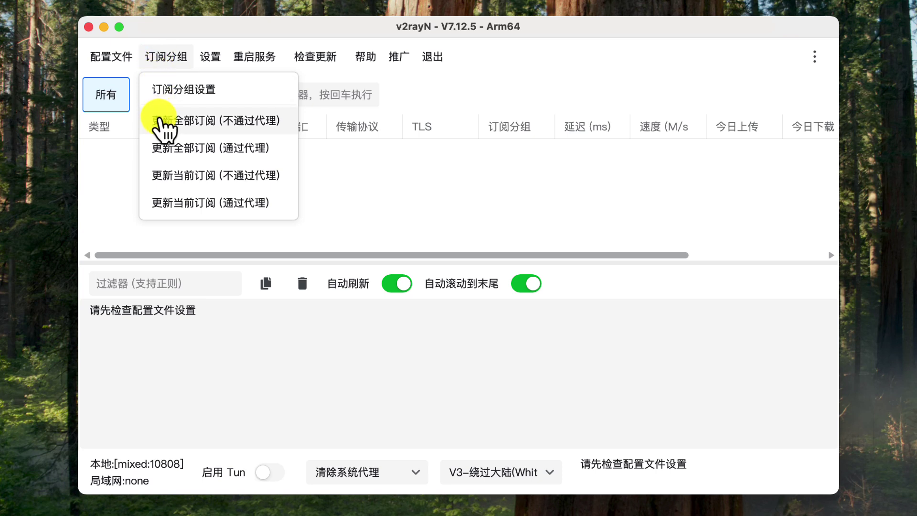
{"action": "left_click", "coordinate": [186, 33]}
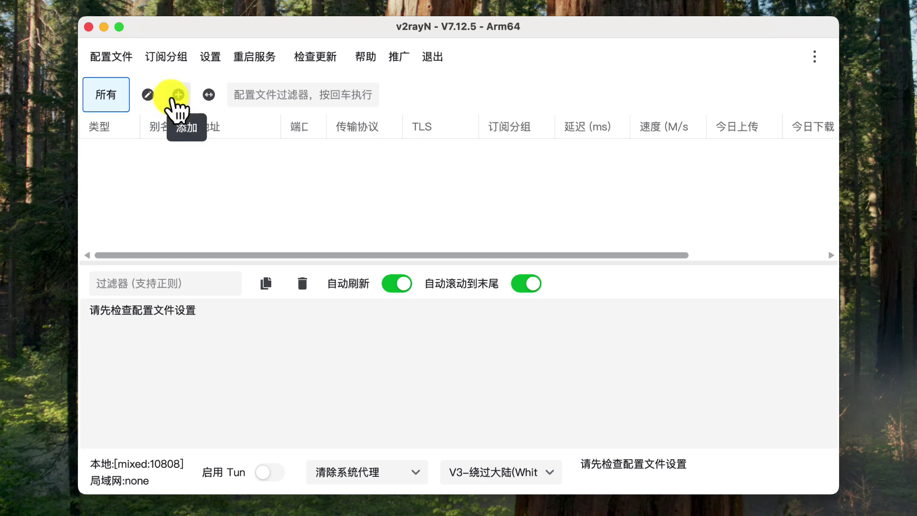
Step: Review the fields for a new subscription group, including the conversion target type (订阅转换目标类型), and cancel without adding it
{"action": "left_click", "coordinate": [175, 95]}
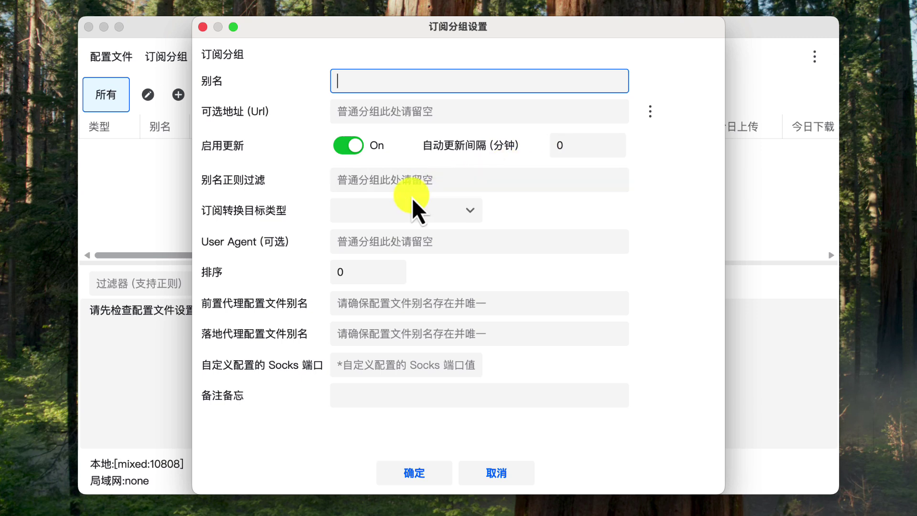
{"action": "left_click", "coordinate": [398, 209]}
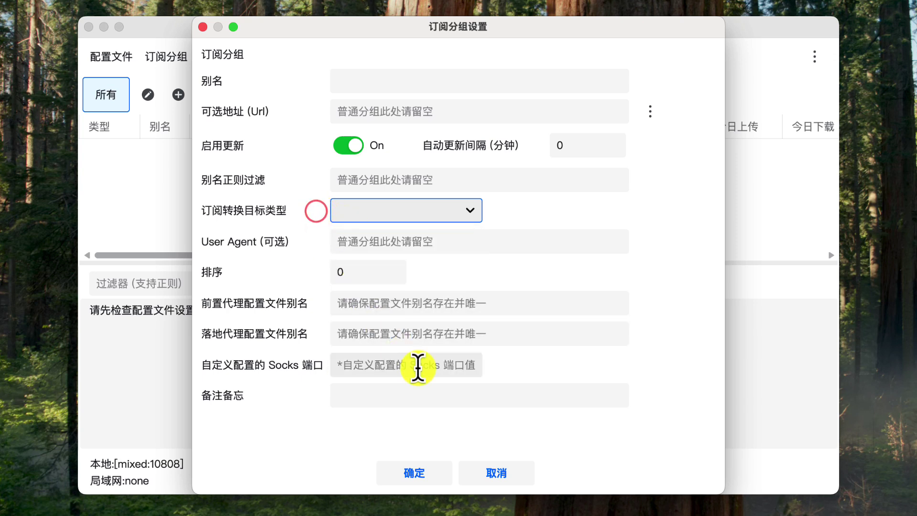
{"action": "left_click", "coordinate": [486, 473]}
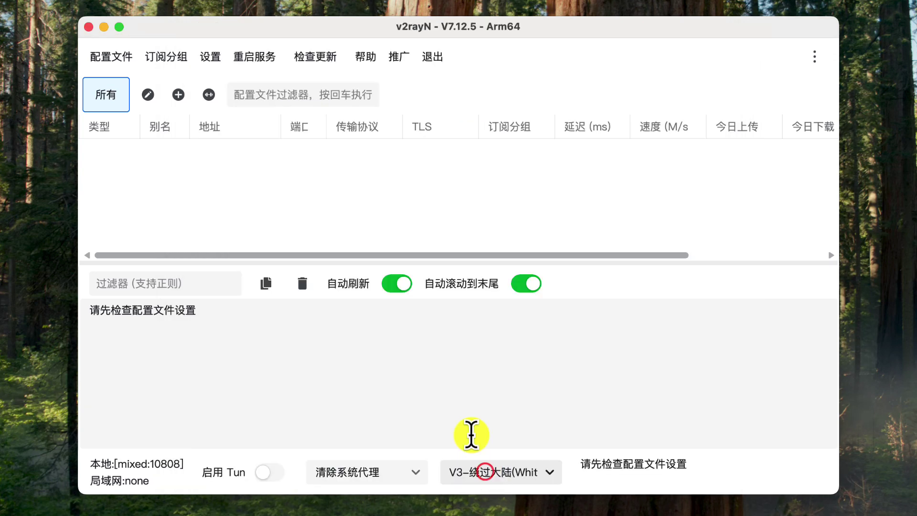
Step: Examine the log controls, the system proxy modes and the routing options from V3-绕过大陆(Whitelist) to V3-全局(Global)
{"action": "left_click", "coordinate": [389, 288]}
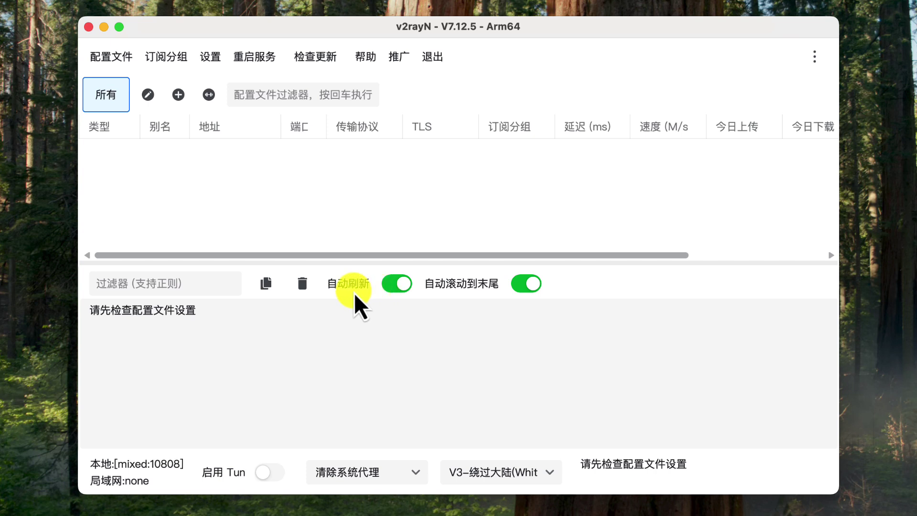
{"action": "left_click", "coordinate": [389, 286]}
{"action": "left_click", "coordinate": [402, 286]}
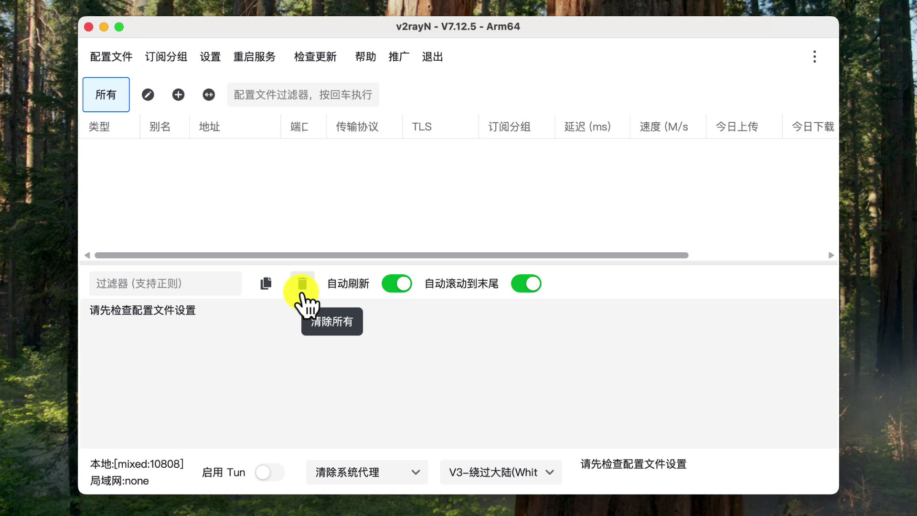
{"action": "left_click", "coordinate": [302, 286]}
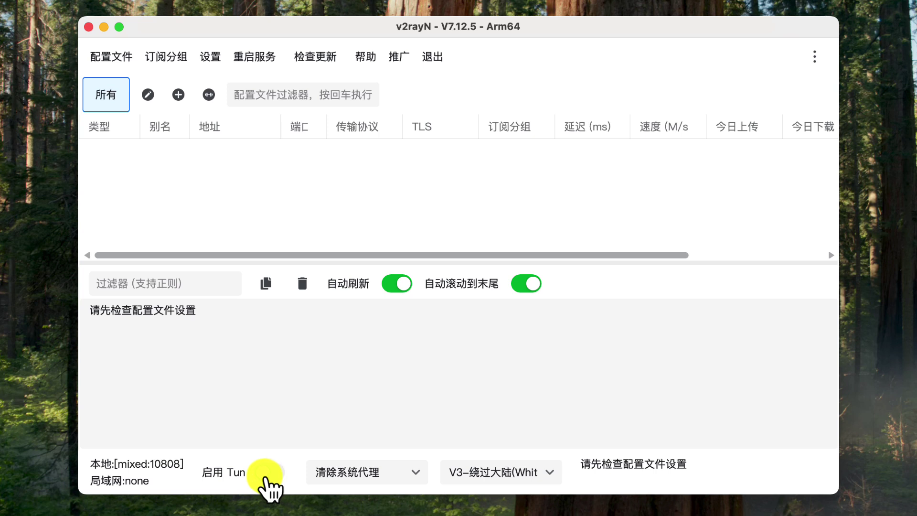
{"action": "left_click", "coordinate": [351, 473]}
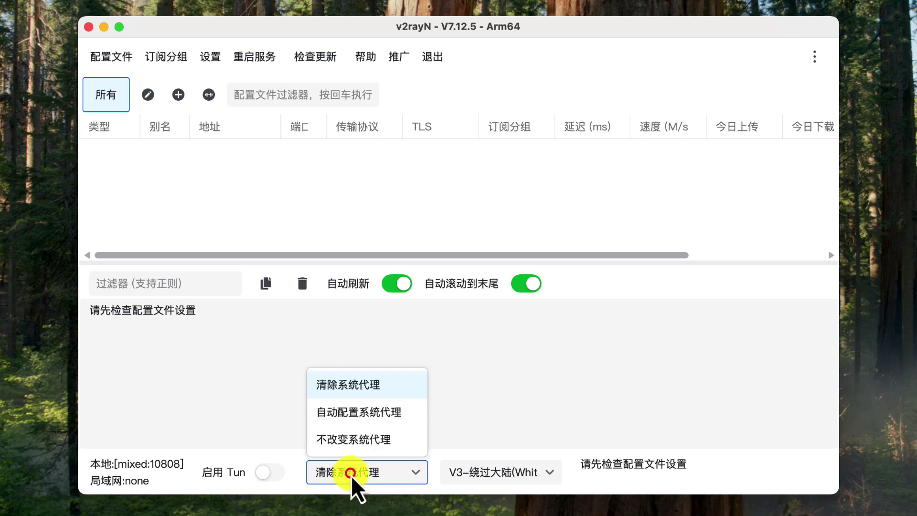
{"action": "left_click", "coordinate": [496, 437]}
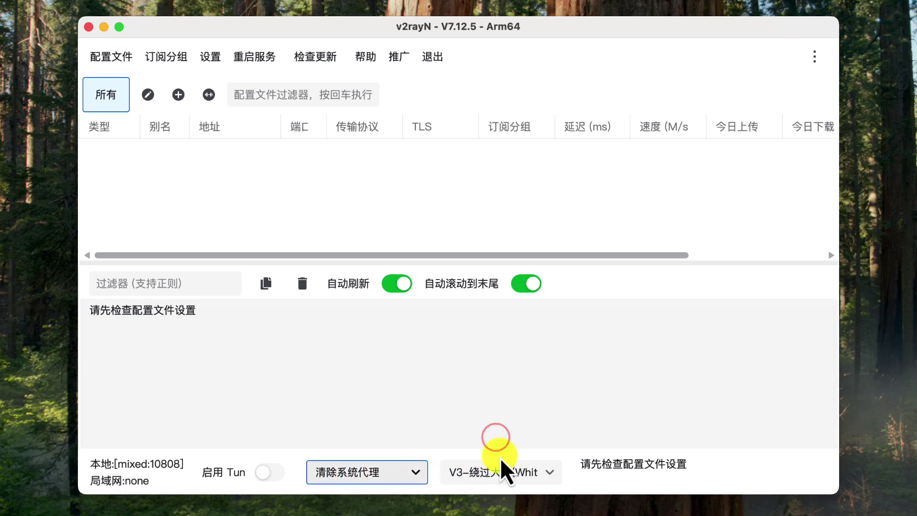
{"action": "left_click", "coordinate": [513, 470]}
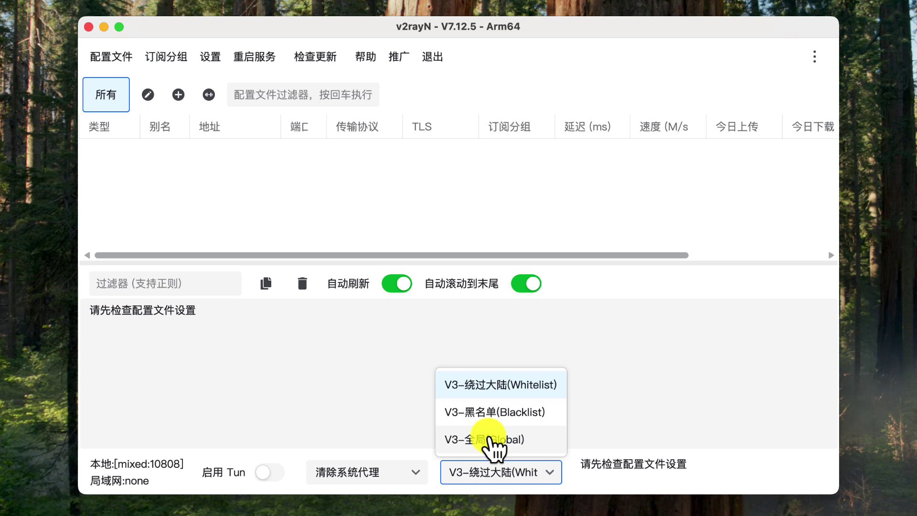
{"action": "left_click", "coordinate": [639, 397]}
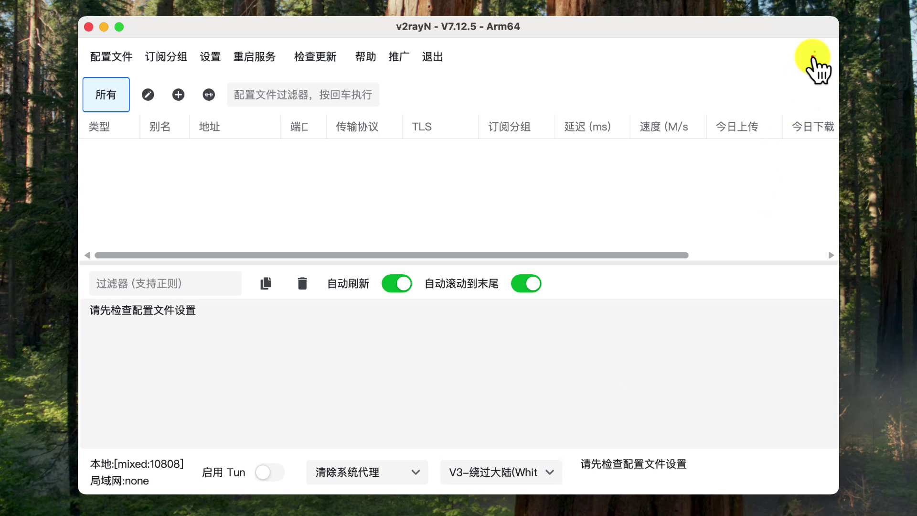
Step: Examine the available interface themes (主题), font sizes (字体大小) and languages (语言)
{"action": "left_click", "coordinate": [814, 58]}
{"action": "left_click", "coordinate": [845, 101]}
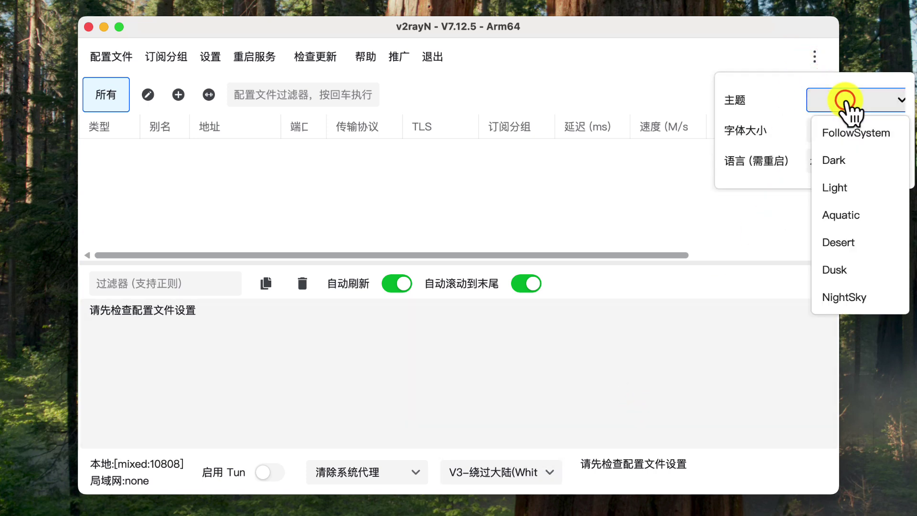
{"action": "left_click", "coordinate": [777, 116]}
{"action": "left_click", "coordinate": [839, 129]}
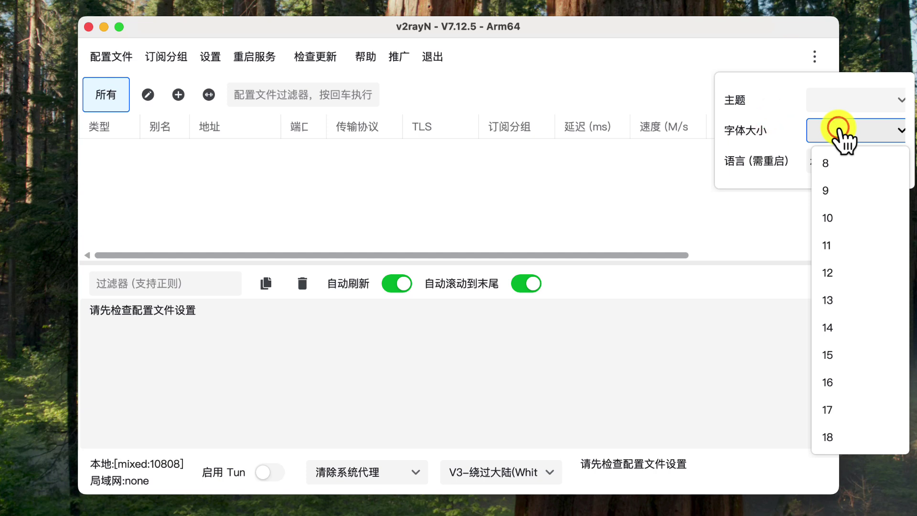
{"action": "left_click", "coordinate": [775, 139]}
{"action": "left_click", "coordinate": [845, 161]}
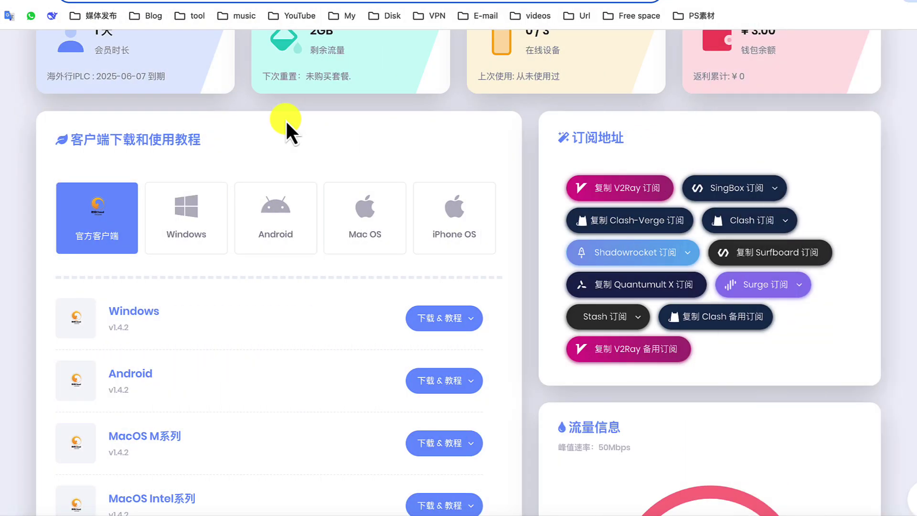
Step: Copy the V2Ray subscription link from the provider's website in Chrome and paste it as the 可选地址 (Url) of a new v2rayN subscription group named v2
{"action": "left_click", "coordinate": [641, 190]}
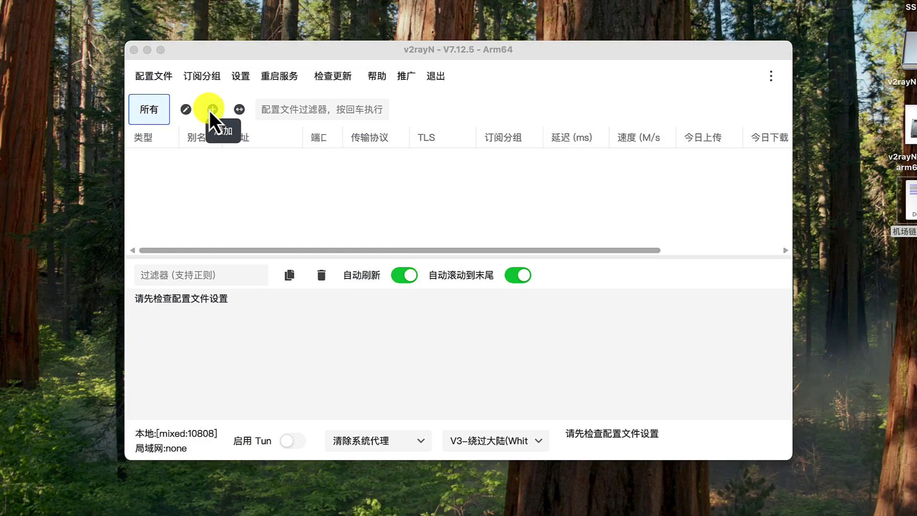
{"action": "left_click", "coordinate": [199, 77]}
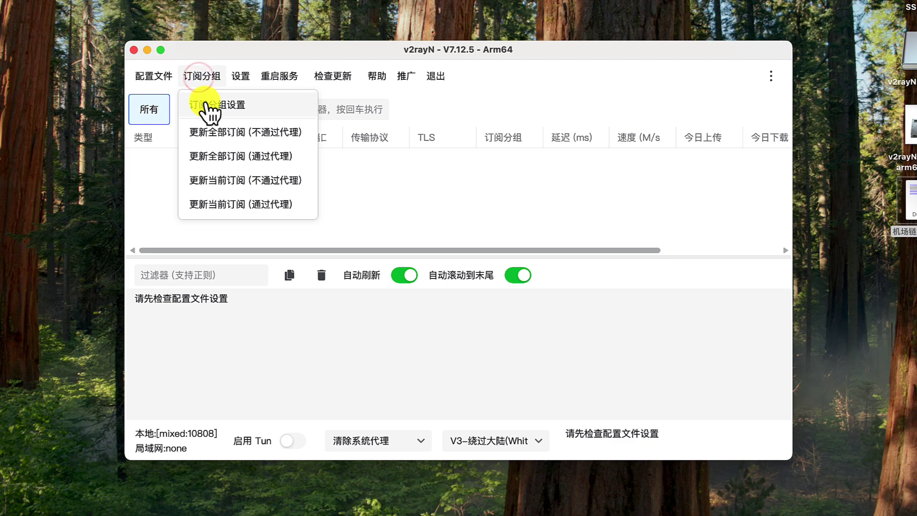
{"action": "left_click", "coordinate": [204, 103]}
{"action": "left_click", "coordinate": [192, 81]}
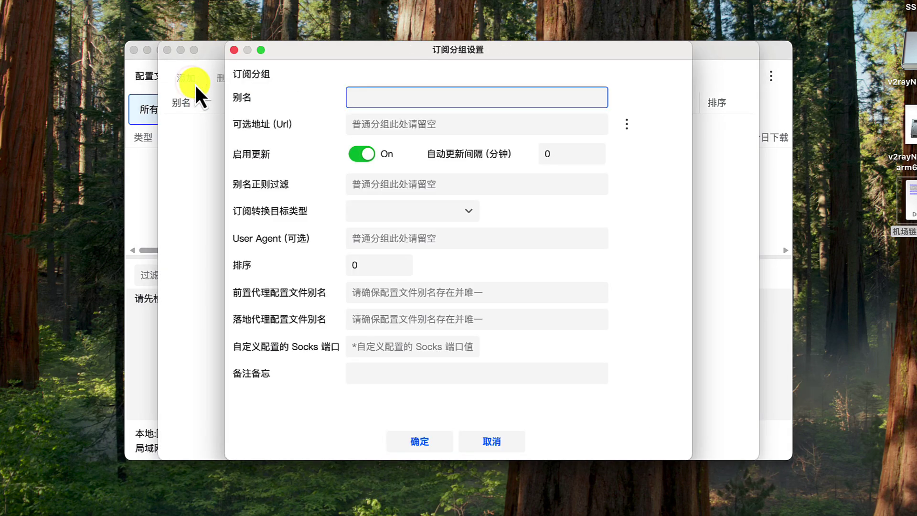
{"action": "left_click", "coordinate": [374, 99]}
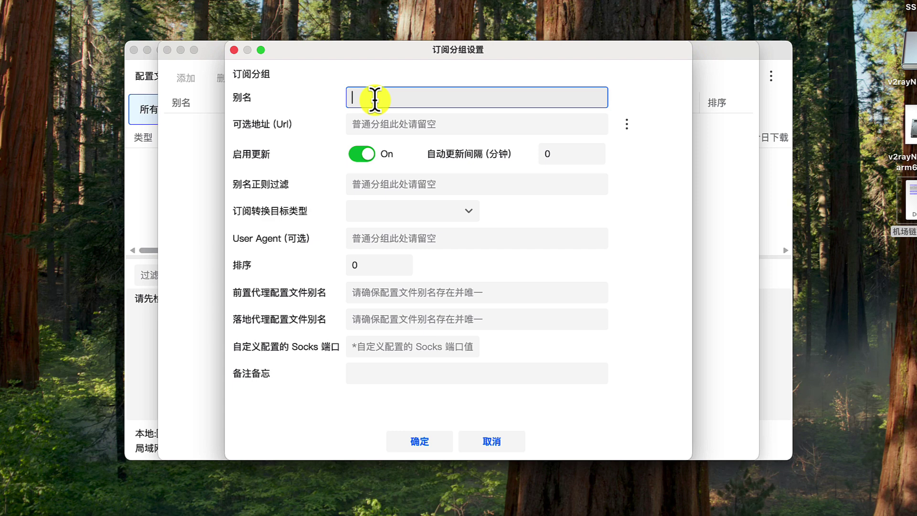
{"action": "left_click", "coordinate": [377, 126]}
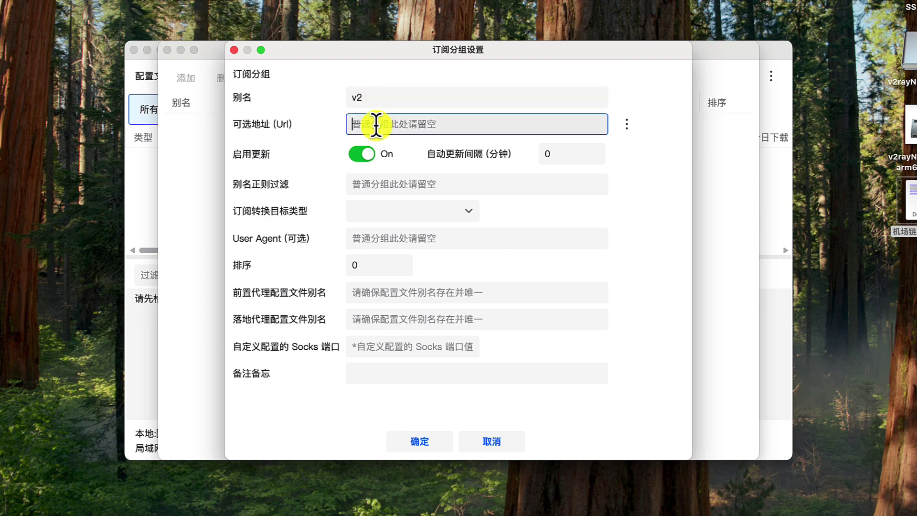
{"action": "right_click", "coordinate": [377, 125]}
{"action": "left_click", "coordinate": [395, 190]}
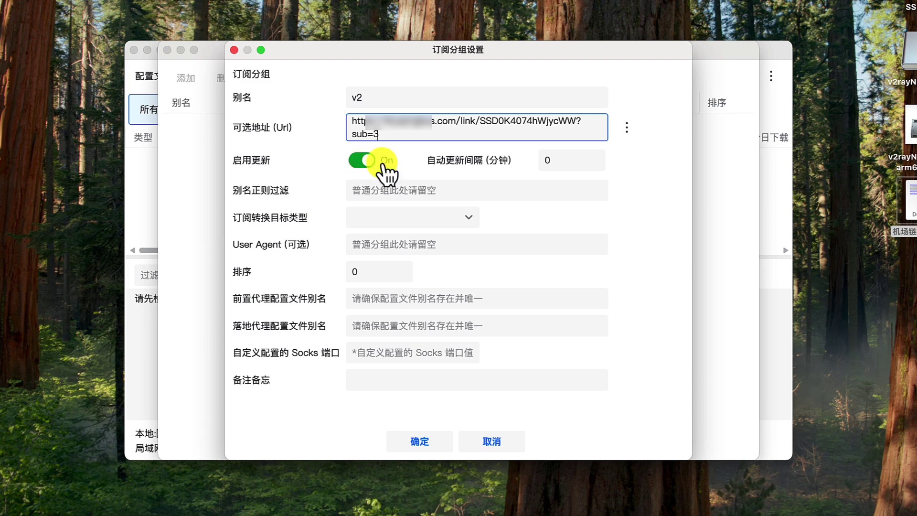
Step: Set the group's automatic update interval to 1440 minutes, save it and close the subscription group settings
{"action": "left_click", "coordinate": [577, 161]}
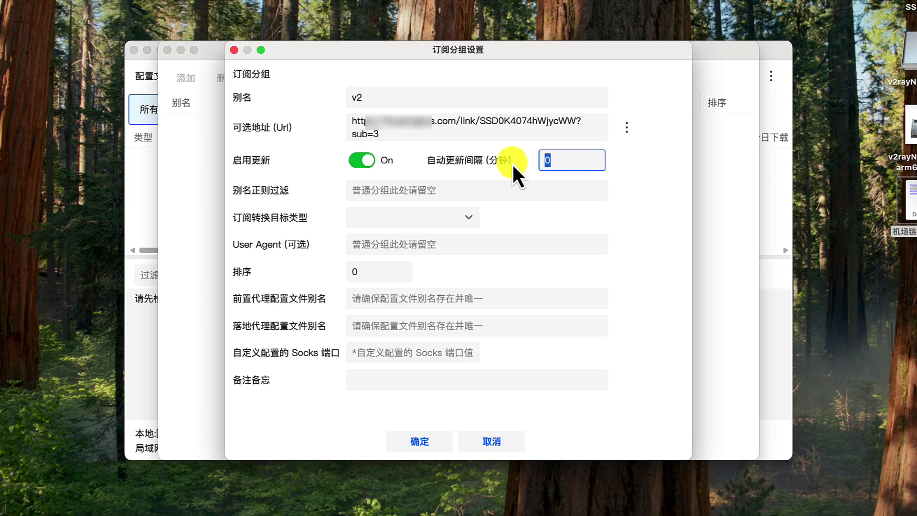
{"action": "type", "text": "1440"}
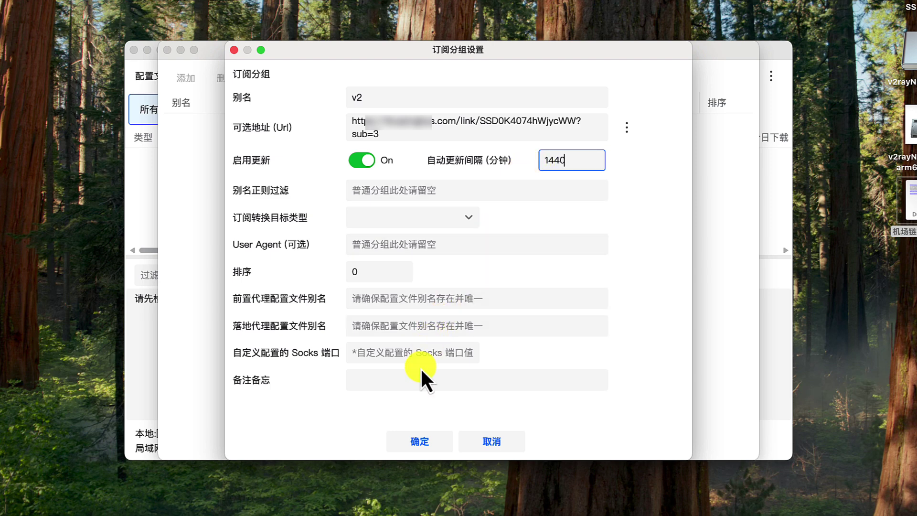
{"action": "left_click", "coordinate": [417, 444]}
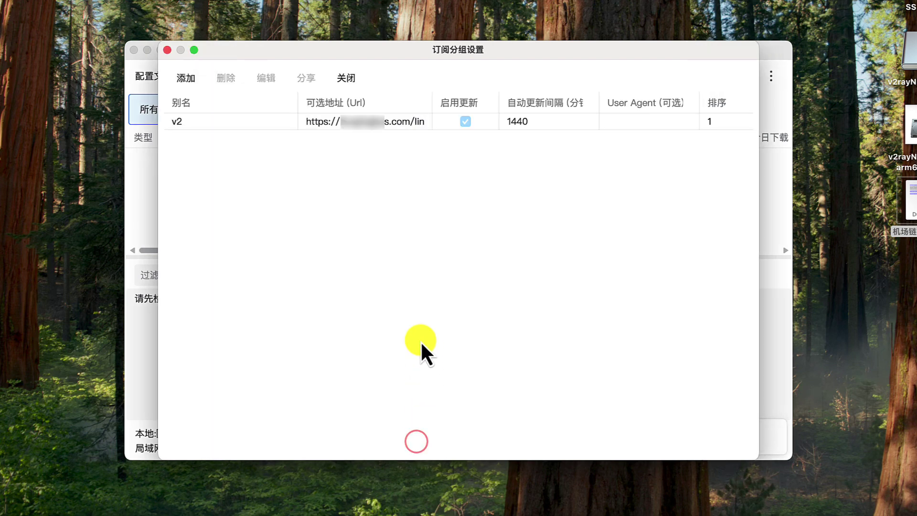
{"action": "left_click", "coordinate": [167, 50]}
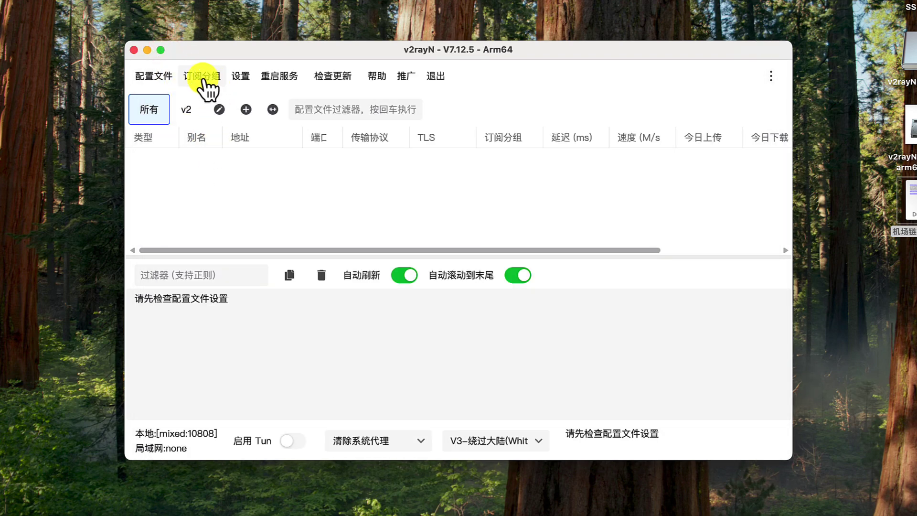
Step: Update all subscriptions without going through the proxy (更新全部订阅 (不通过代理))
{"action": "left_click", "coordinate": [202, 78]}
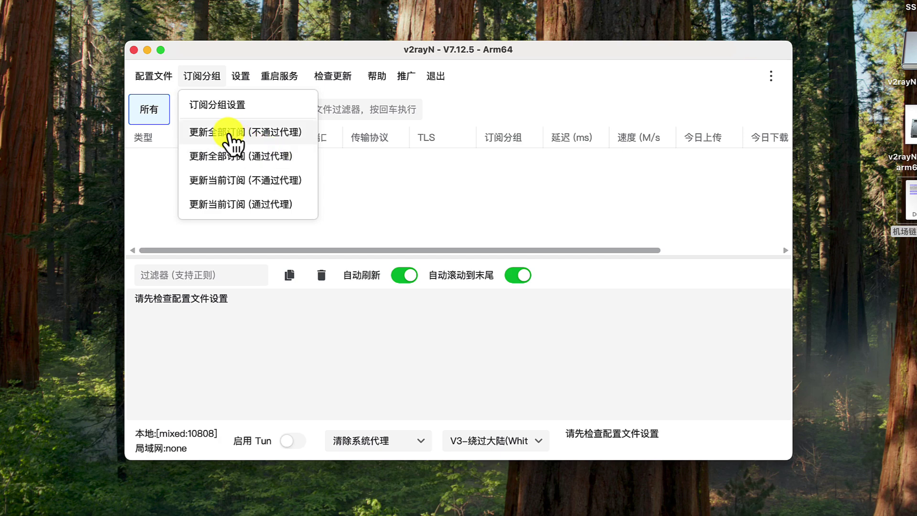
{"action": "left_click", "coordinate": [227, 134]}
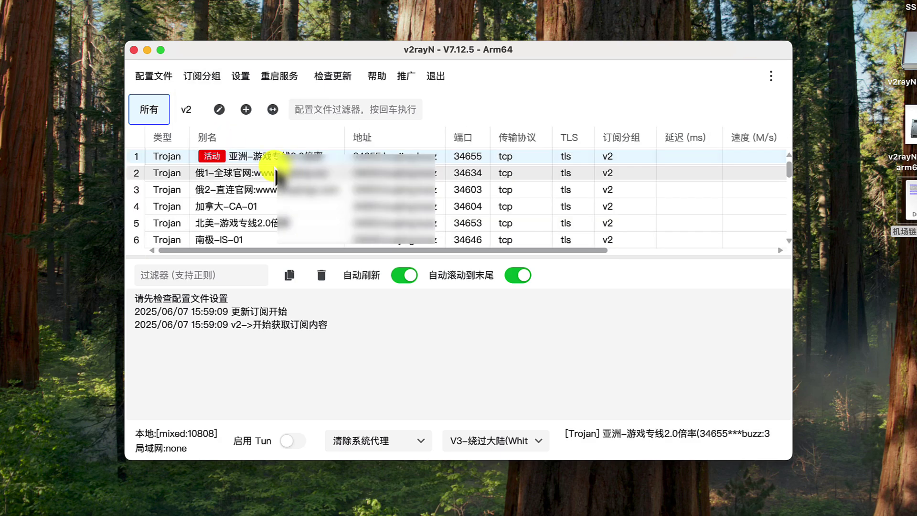
{"action": "left_click", "coordinate": [202, 76]}
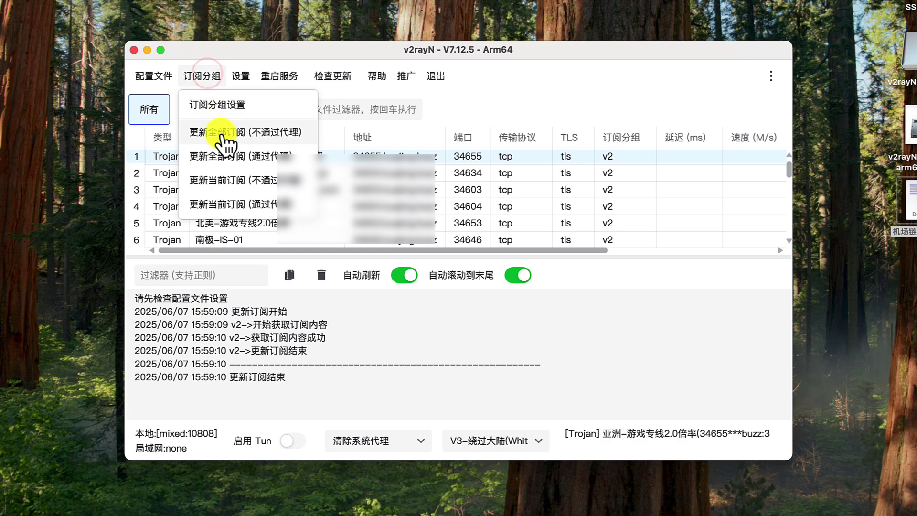
{"action": "left_click", "coordinate": [467, 213]}
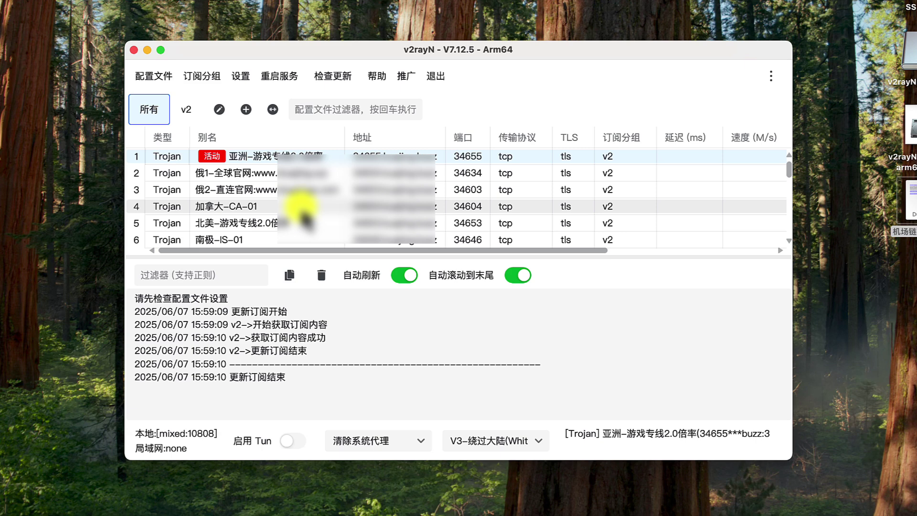
Step: Select all server nodes and test their real connection latency (测试配置文件真连接延迟)
{"action": "left_click", "coordinate": [300, 207]}
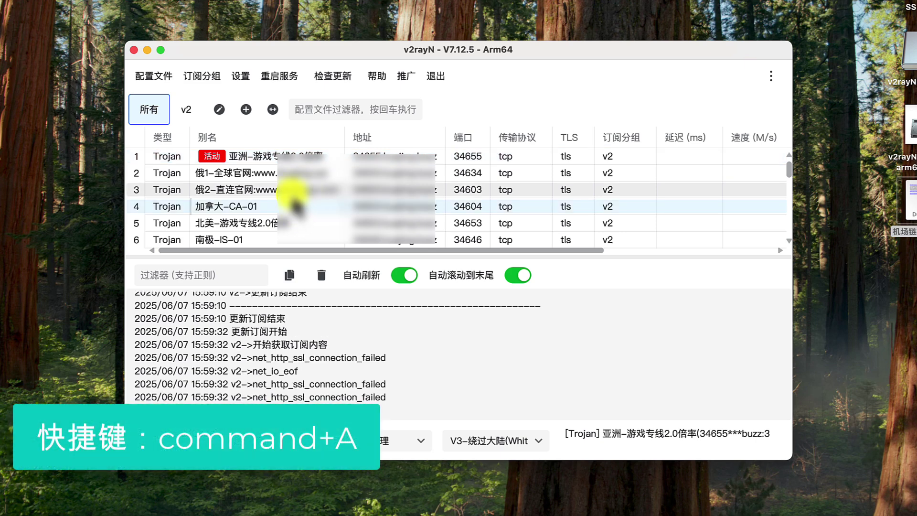
{"action": "key", "text": "super+a"}
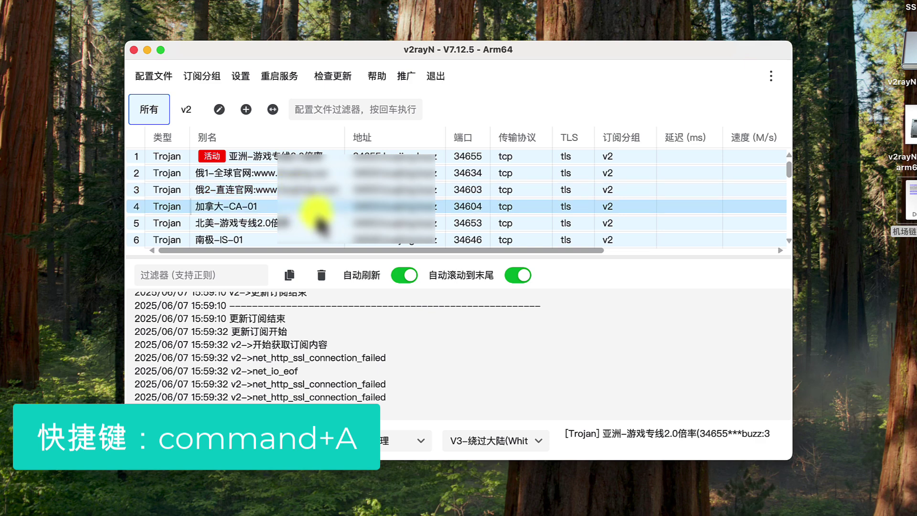
{"action": "right_click", "coordinate": [302, 191]}
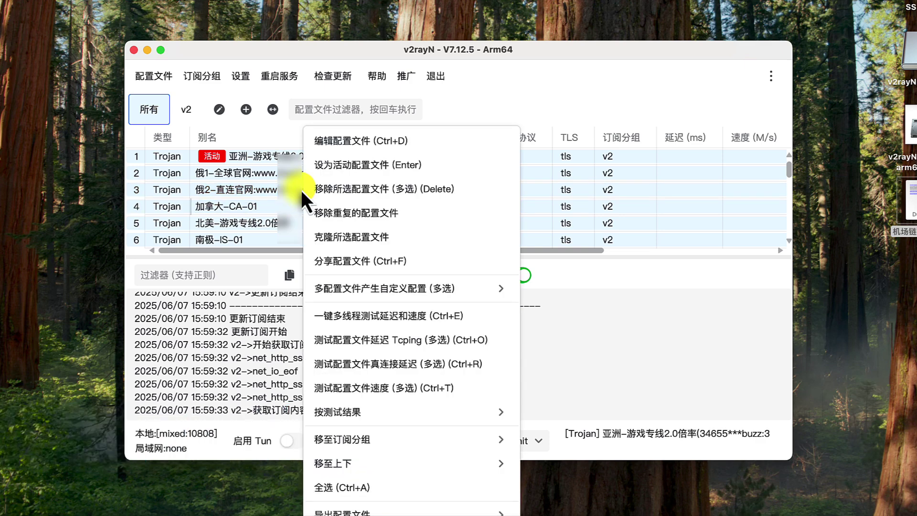
{"action": "left_click", "coordinate": [347, 365]}
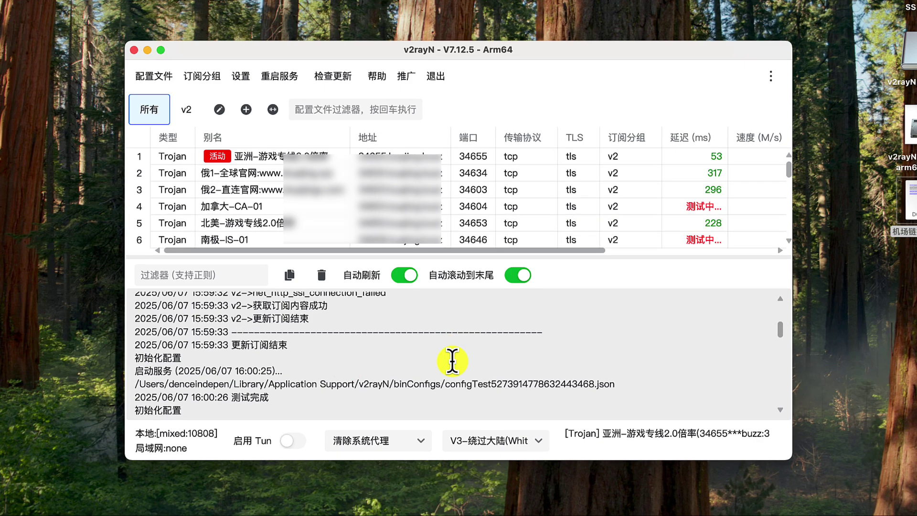
Step: Enlarge the server list, sort the nodes by latency (延迟) and set 香港-HK-04 as the active profile
{"action": "left_click_drag", "start_coordinate": [449, 259], "coordinate": [542, 328]}
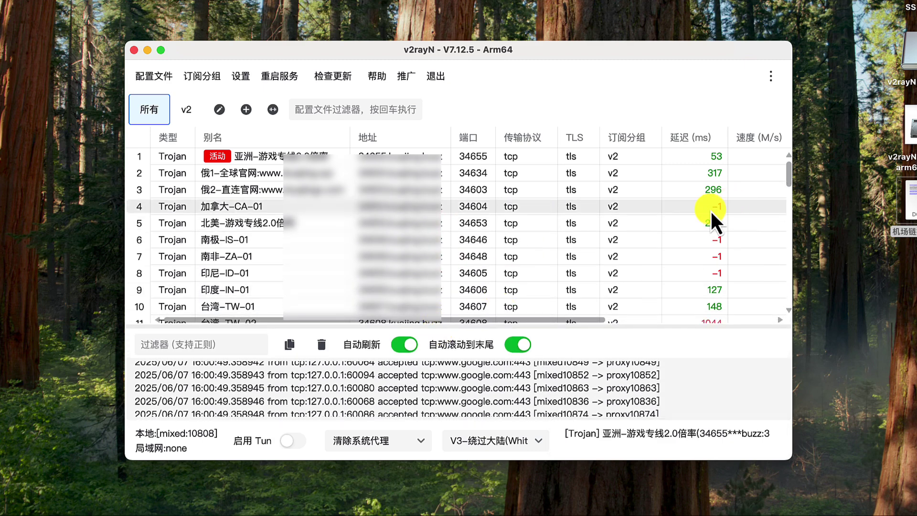
{"action": "left_click", "coordinate": [700, 136]}
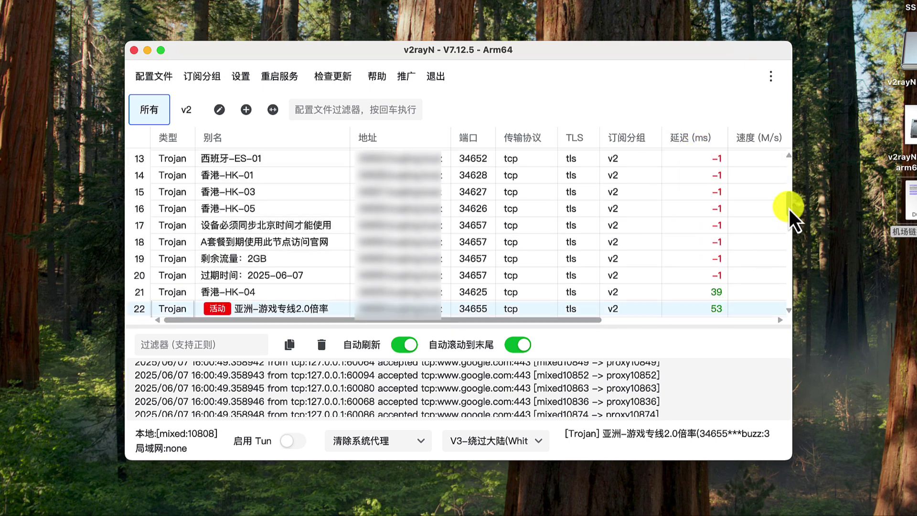
{"action": "scroll", "coordinate": [788, 211], "scroll_direction": "down", "scroll_amount": 5}
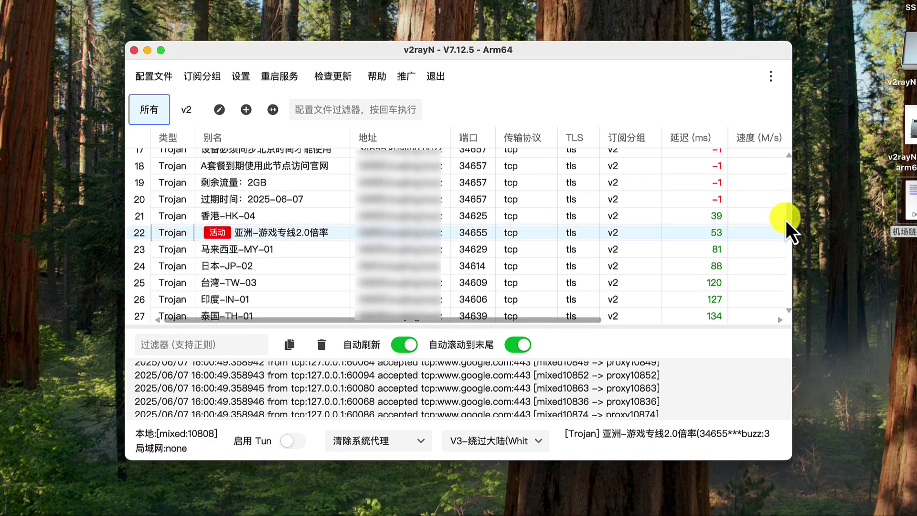
{"action": "left_click", "coordinate": [321, 215]}
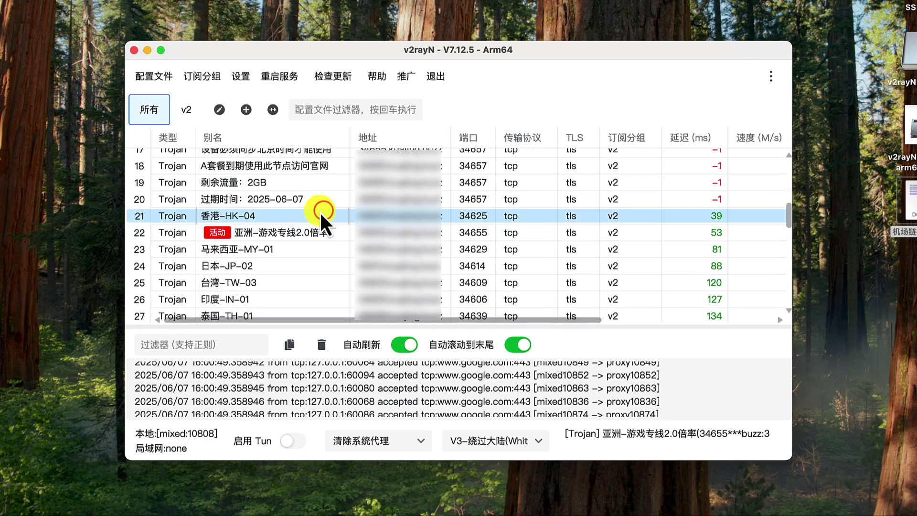
{"action": "right_click", "coordinate": [318, 217]}
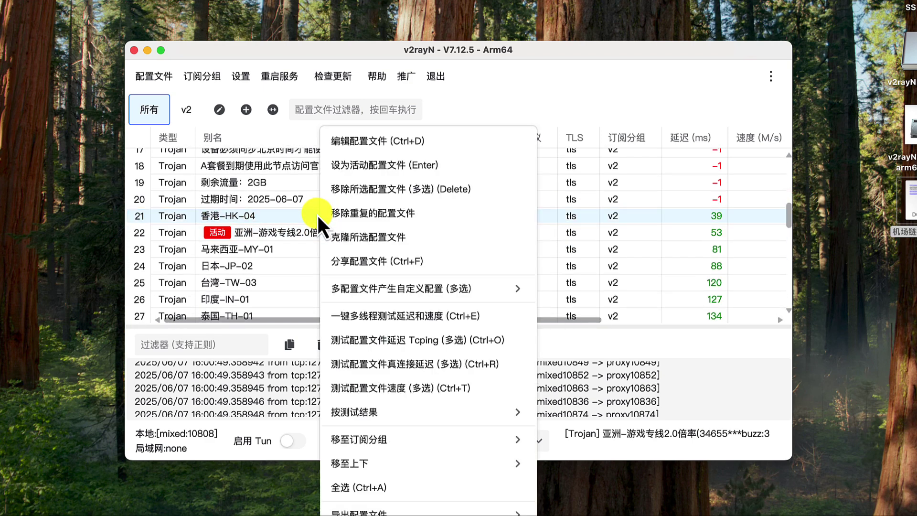
{"action": "left_click", "coordinate": [347, 174]}
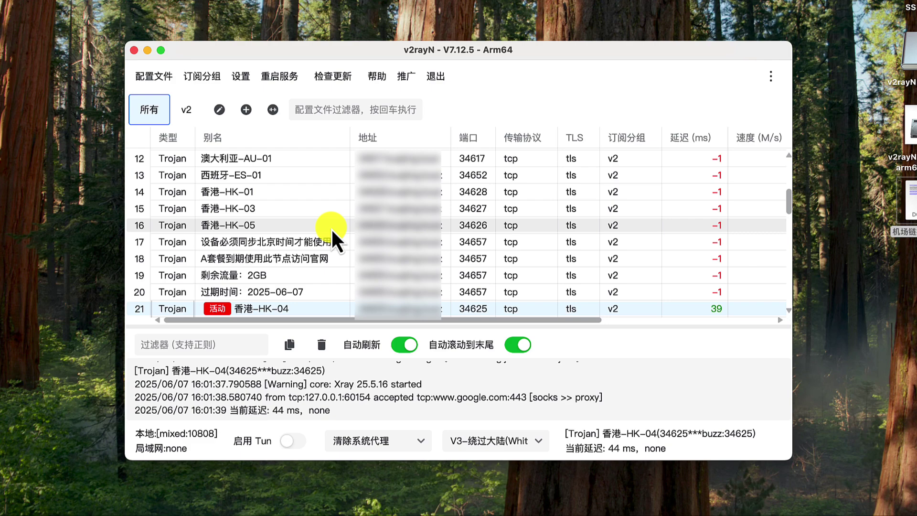
Step: Set the system proxy mode to 自动配置系统代理 and close the v2rayN main window
{"action": "left_click", "coordinate": [382, 440]}
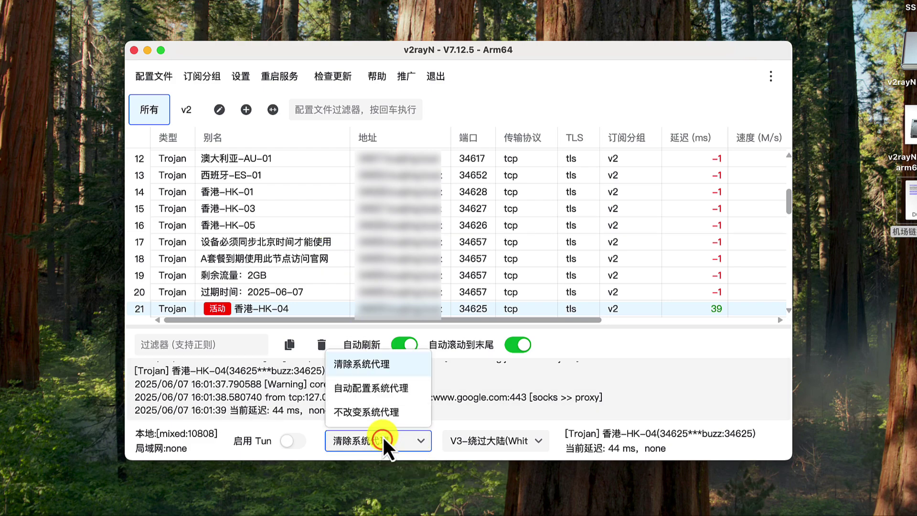
{"action": "left_click", "coordinate": [370, 399]}
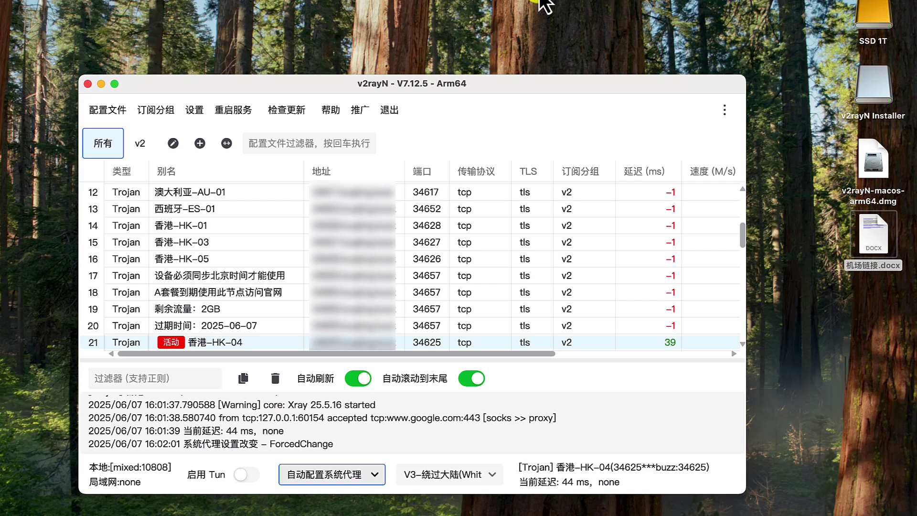
{"action": "left_click", "coordinate": [541, 1]}
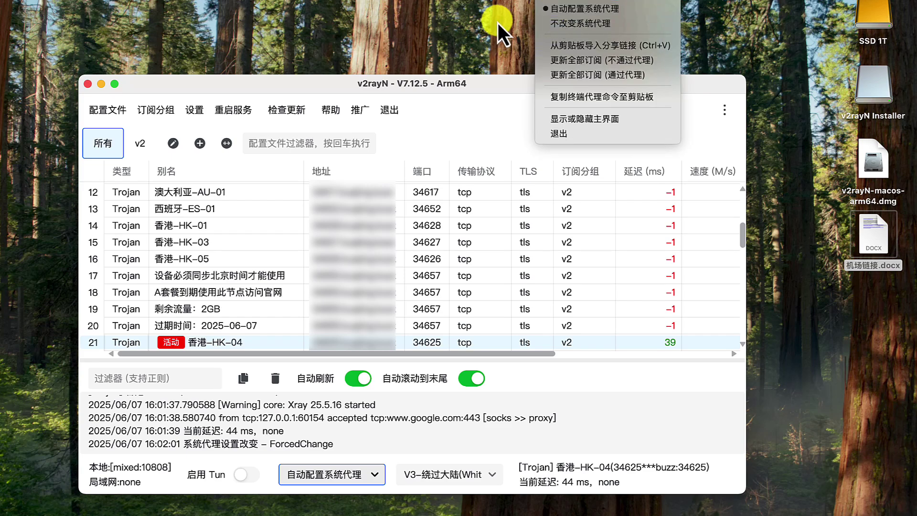
{"action": "left_click", "coordinate": [473, 84]}
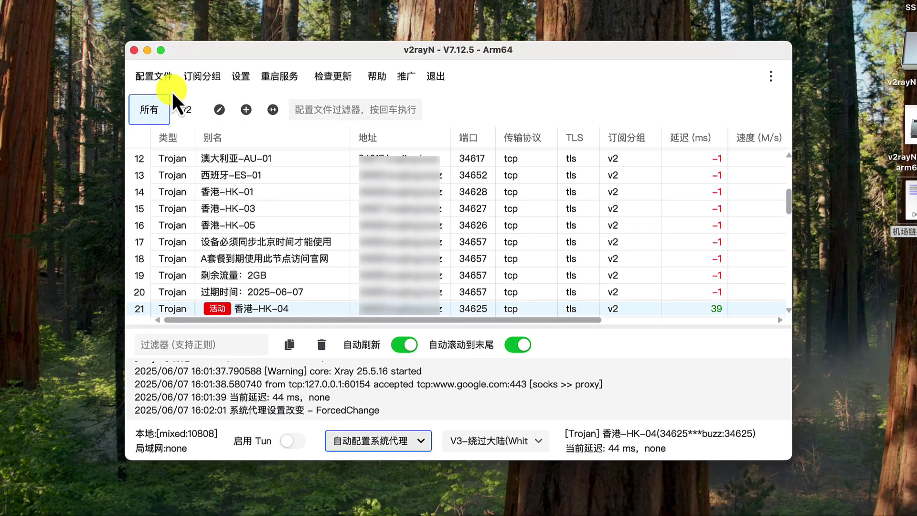
{"action": "left_click", "coordinate": [134, 50]}
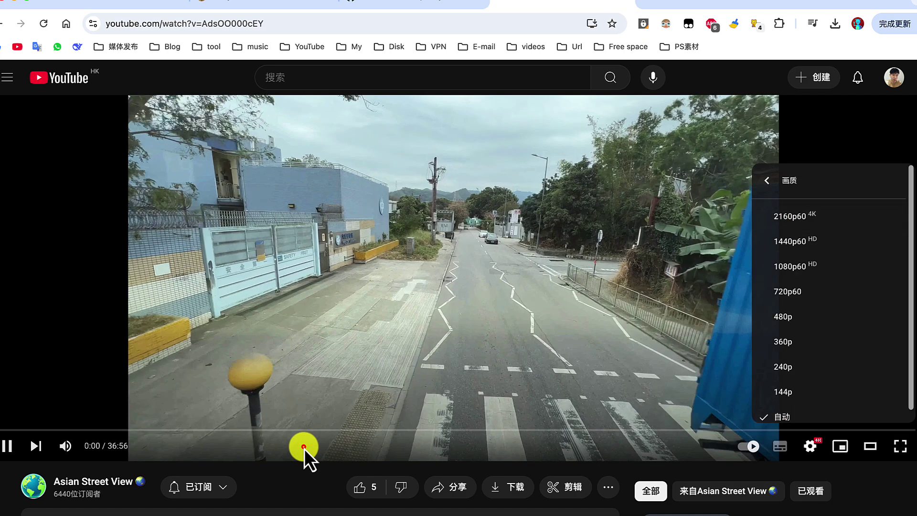
Step: On the YouTube video in Chrome, set the playback quality to 2160p60 4K and show the detailed statistics (详细统计信息)
{"action": "left_click", "coordinate": [304, 449]}
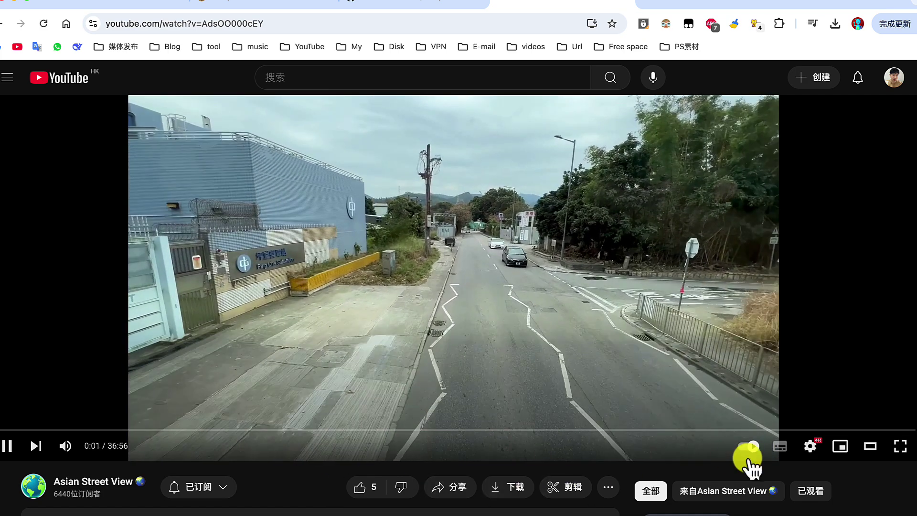
{"action": "left_click", "coordinate": [811, 446]}
{"action": "left_click", "coordinate": [817, 410]}
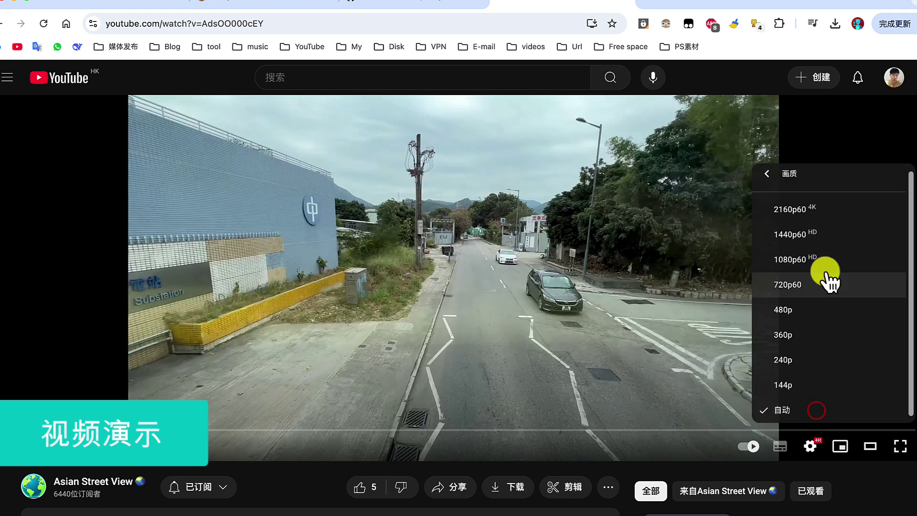
{"action": "left_click", "coordinate": [795, 208]}
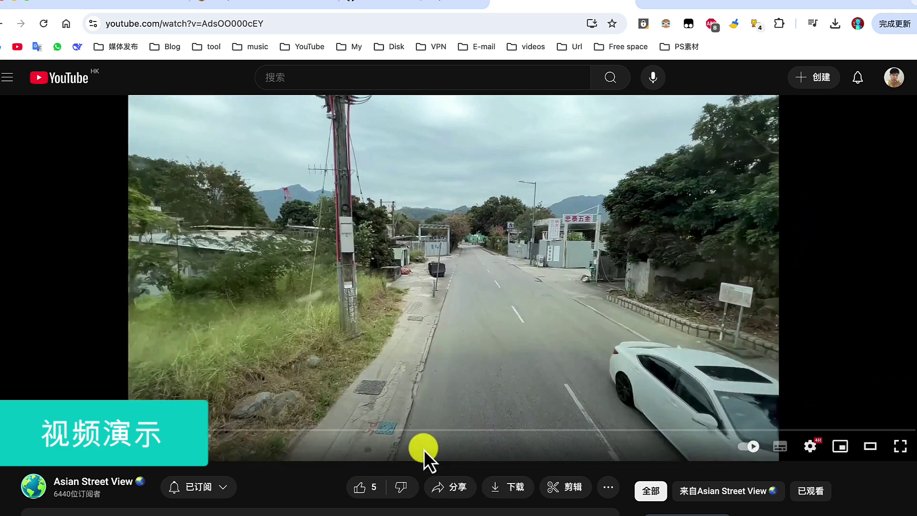
{"action": "right_click", "coordinate": [379, 284]}
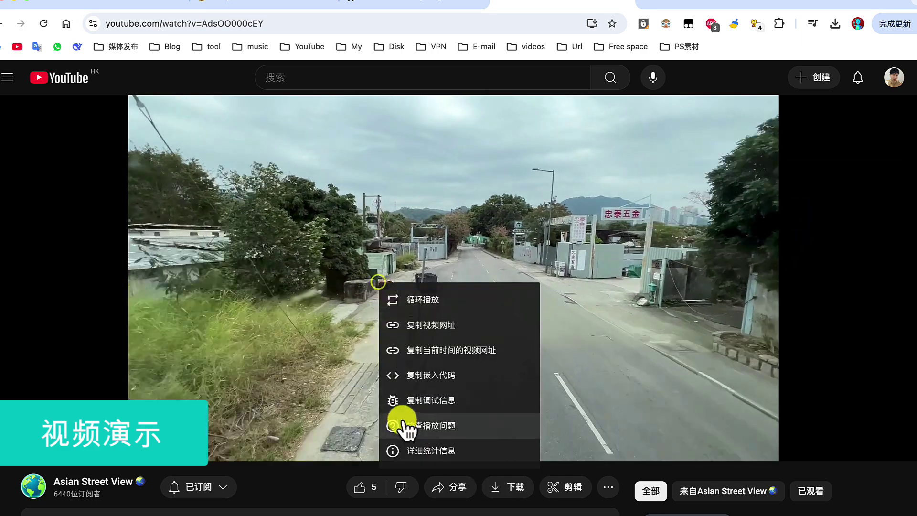
{"action": "left_click", "coordinate": [414, 449]}
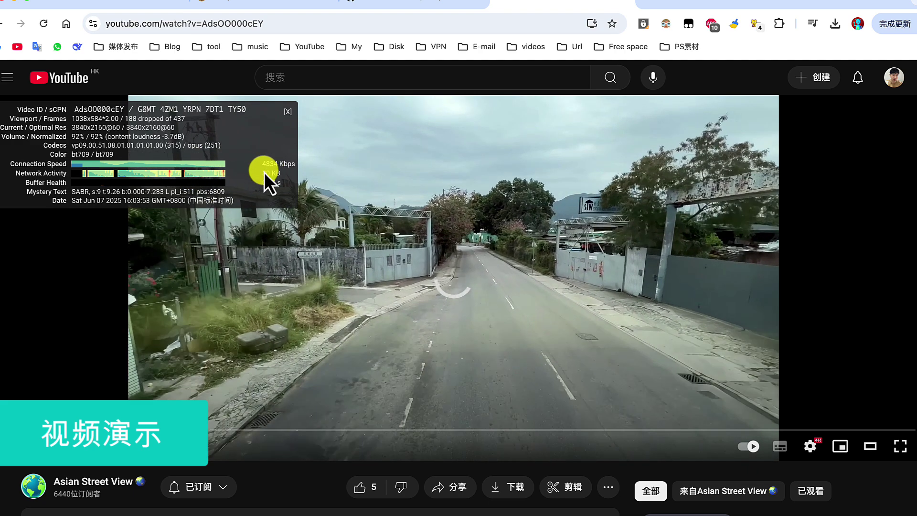
Step: Set the YouTube video's playback quality to 1080p60 HD
{"action": "left_click", "coordinate": [811, 447]}
{"action": "left_click", "coordinate": [844, 400]}
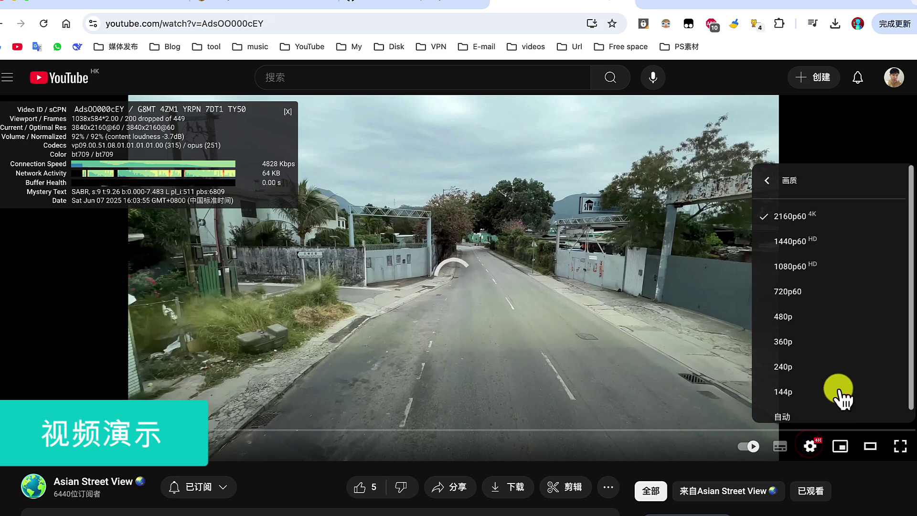
{"action": "left_click", "coordinate": [791, 271]}
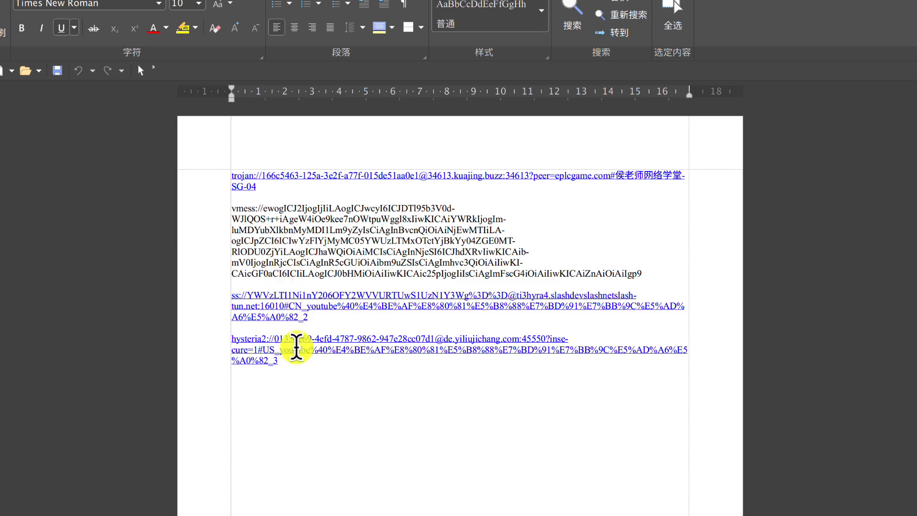
Step: Copy all four node share links (trojan, vmess, ss and hysteria2) from the open document of links
{"action": "left_click_drag", "start_coordinate": [301, 361], "coordinate": [205, 194]}
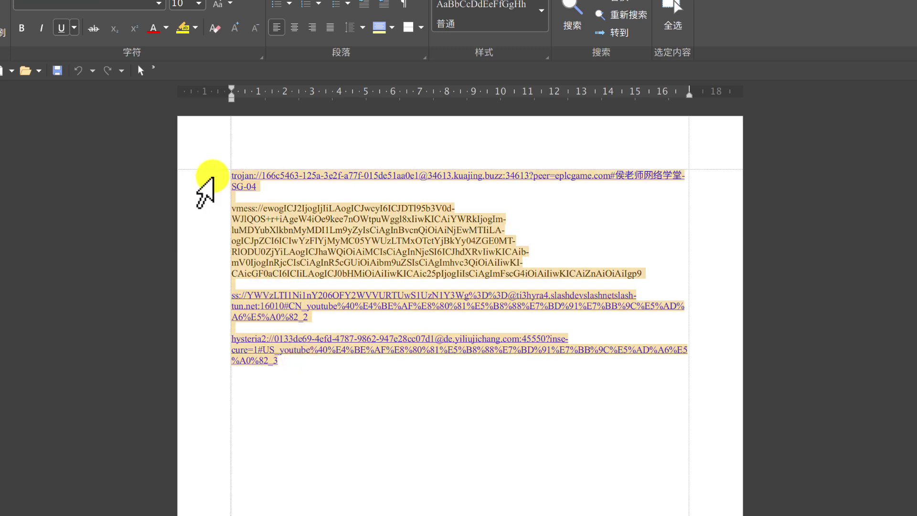
{"action": "right_click", "coordinate": [288, 223]}
{"action": "left_click", "coordinate": [316, 276]}
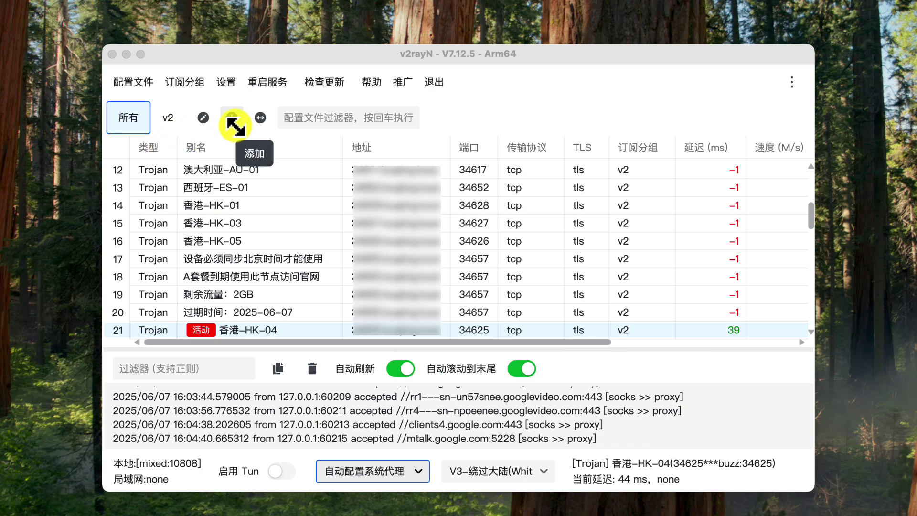
Step: Switch to v2rayN, add a subscription group named free without a Url, save it and close the subscription group settings
{"action": "left_click", "coordinate": [186, 83]}
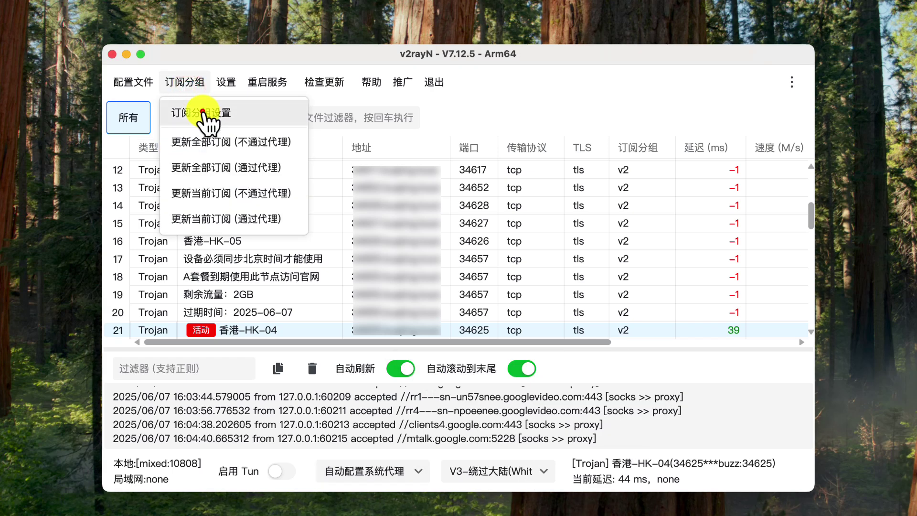
{"action": "left_click", "coordinate": [203, 113]}
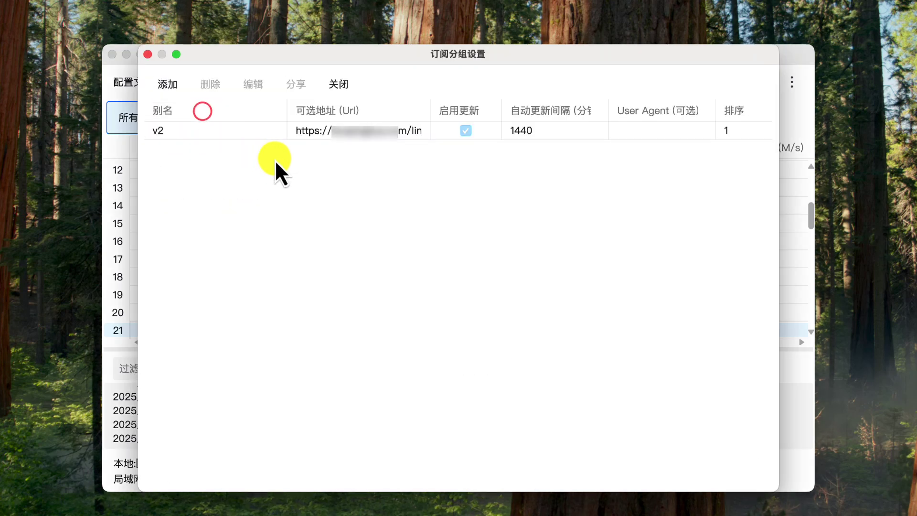
{"action": "left_click", "coordinate": [169, 85]}
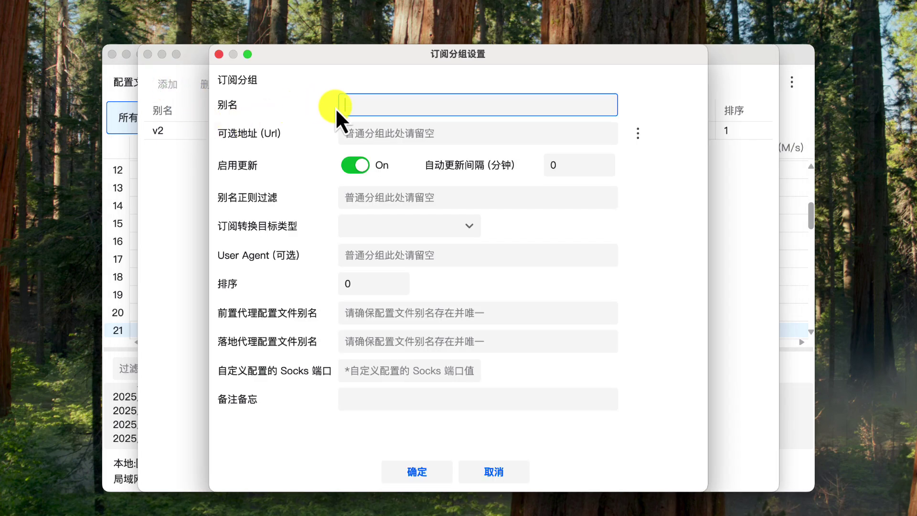
{"action": "type", "text": "fre"}
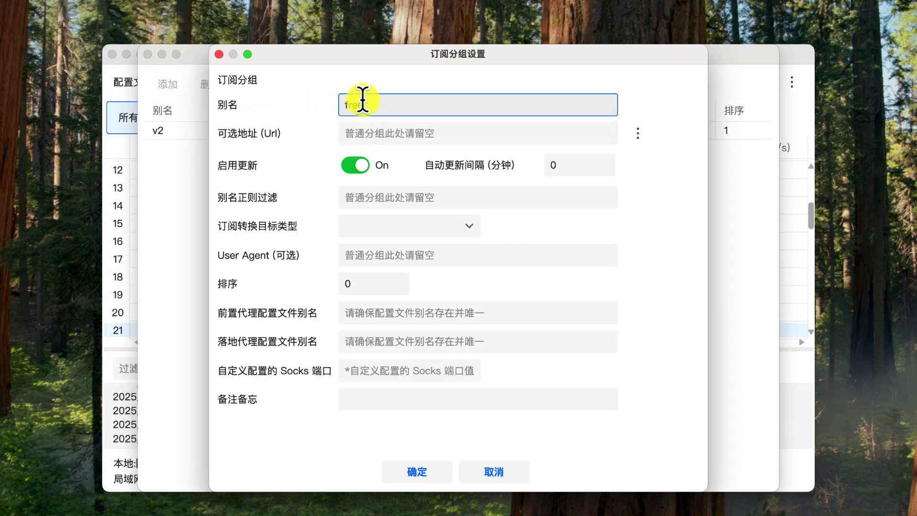
{"action": "type", "text": "e"}
{"action": "left_click", "coordinate": [412, 472]}
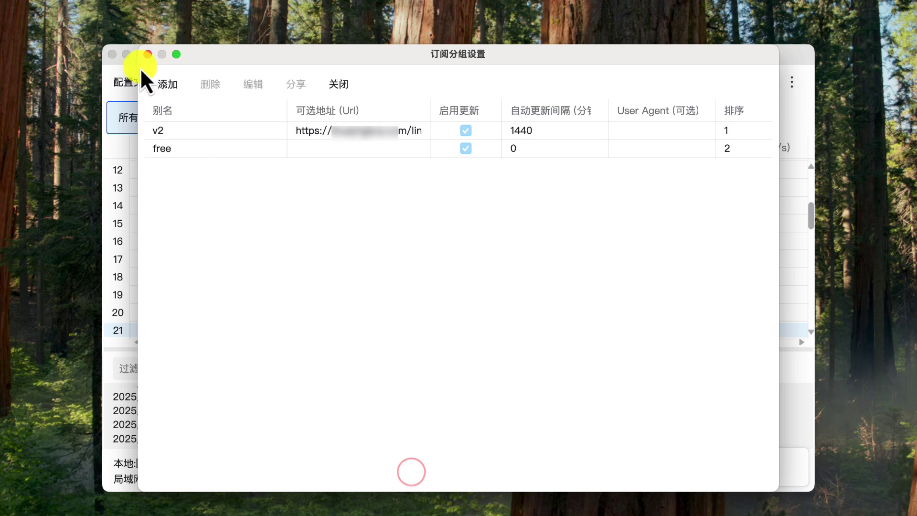
{"action": "left_click", "coordinate": [146, 55]}
Step: Import the copied share links from the clipboard into the free group (从剪贴板导入分享链接)
{"action": "left_click", "coordinate": [208, 120]}
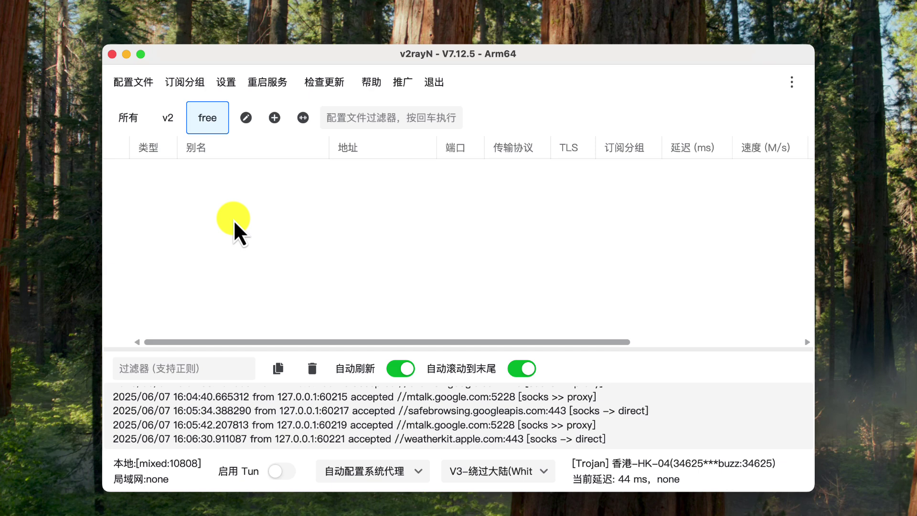
{"action": "left_click", "coordinate": [128, 85]}
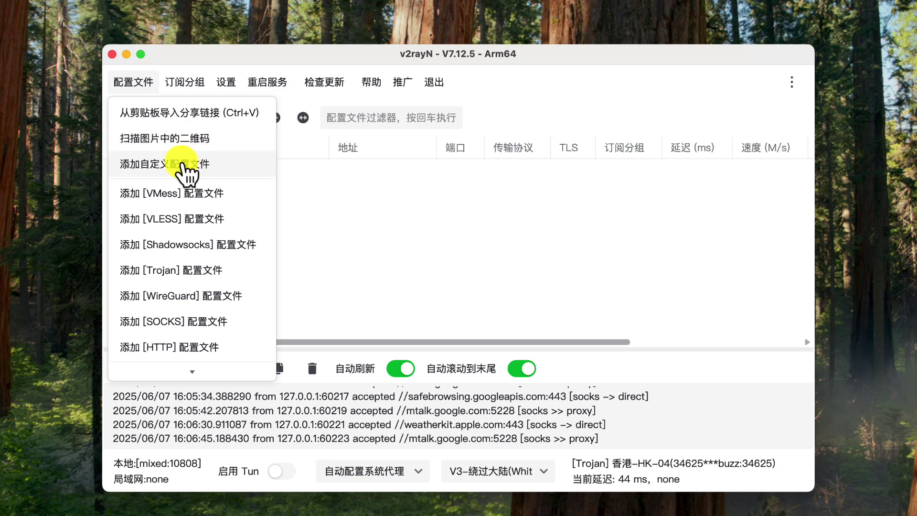
{"action": "left_click", "coordinate": [172, 115]}
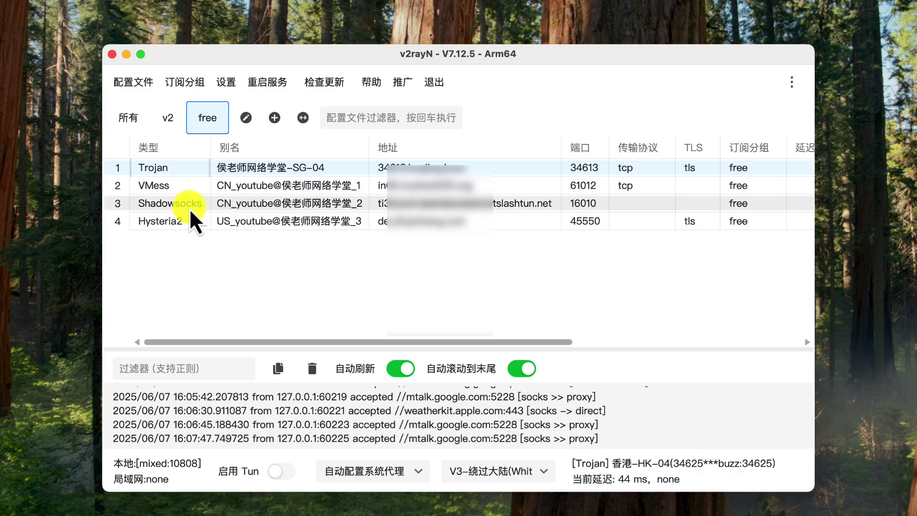
Step: Compare the node lists of the v2 and free subscription groups, ending on the v2 group
{"action": "left_click", "coordinate": [169, 118]}
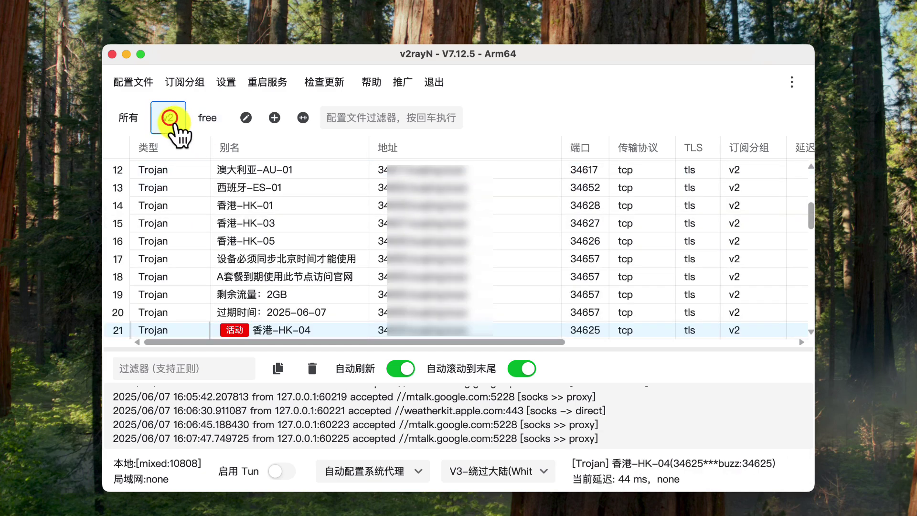
{"action": "left_click", "coordinate": [203, 120]}
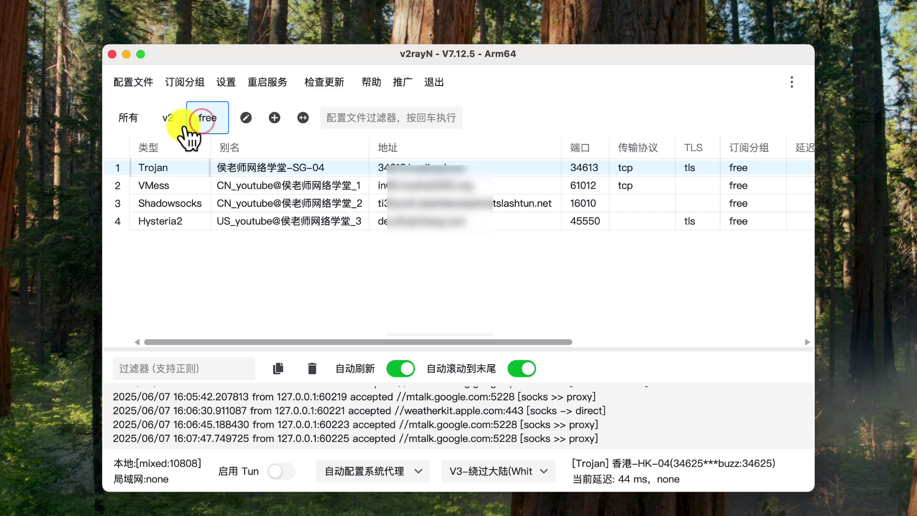
{"action": "left_click", "coordinate": [175, 121]}
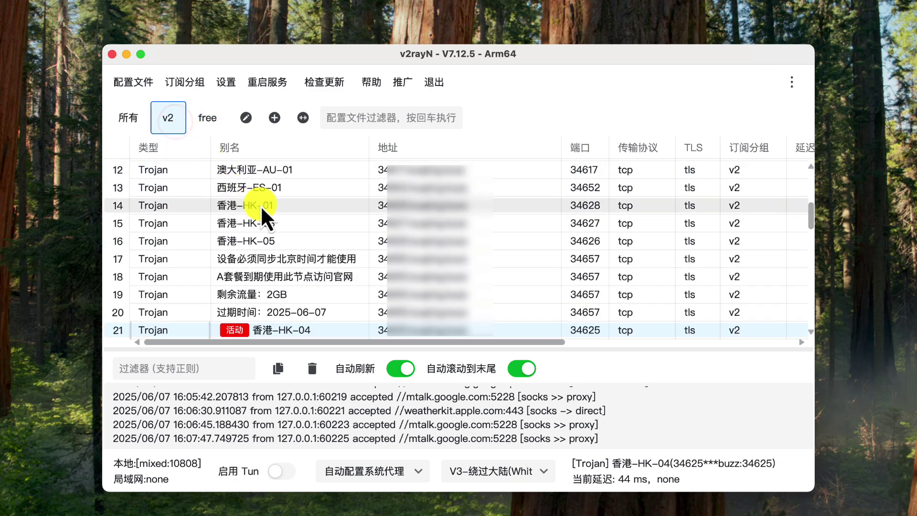
Step: Review the Core: 基础设置 options in 参数设置 without saving, and examine the latency, speed and traffic columns of the v2 list
{"action": "left_click", "coordinate": [223, 81]}
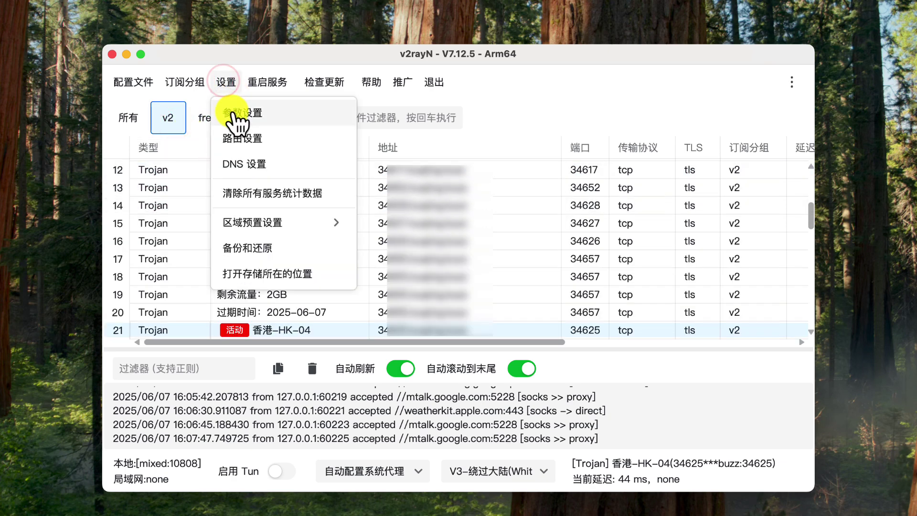
{"action": "left_click", "coordinate": [233, 115]}
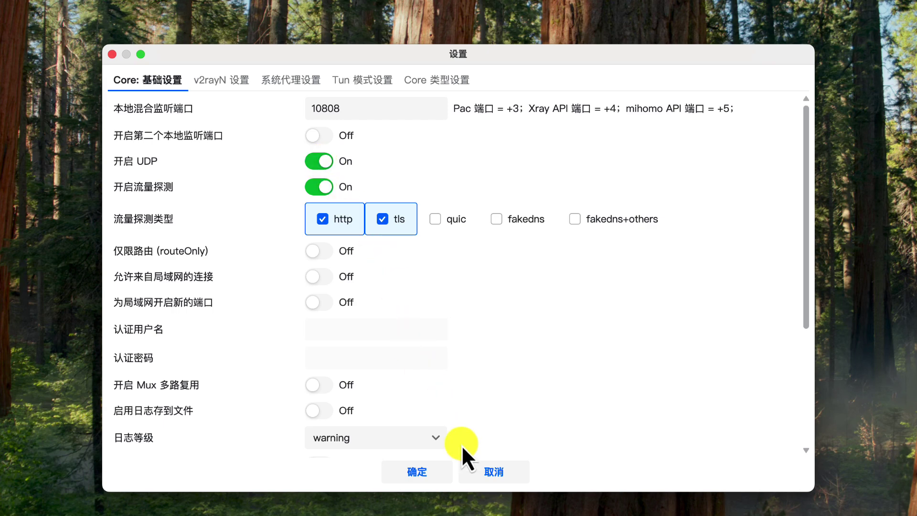
{"action": "left_click", "coordinate": [492, 479]}
{"action": "left_click_drag", "start_coordinate": [494, 339], "coordinate": [725, 354]}
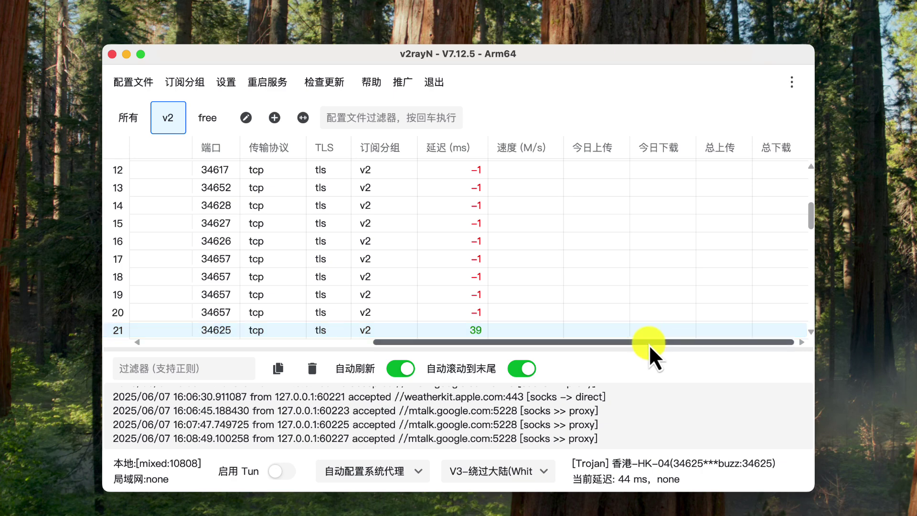
{"action": "left_click_drag", "start_coordinate": [647, 342], "coordinate": [206, 136]}
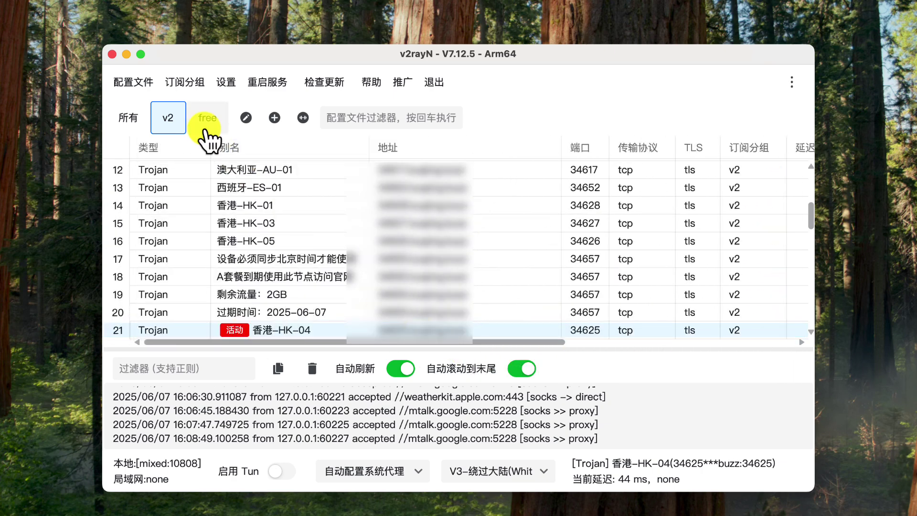
Step: Show the free subscription group and set its first VMess node, the CN_youtube one ending in _1, as the active server
{"action": "left_click", "coordinate": [206, 125]}
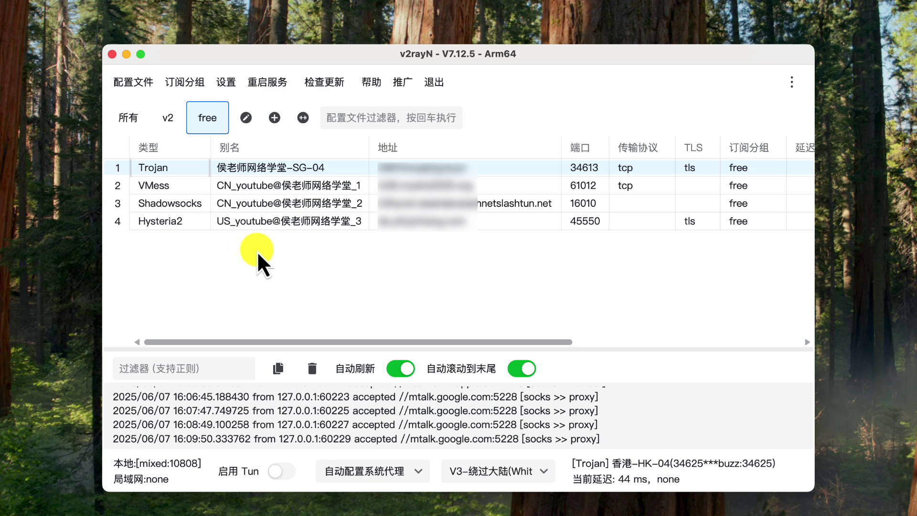
{"action": "left_click", "coordinate": [255, 191]}
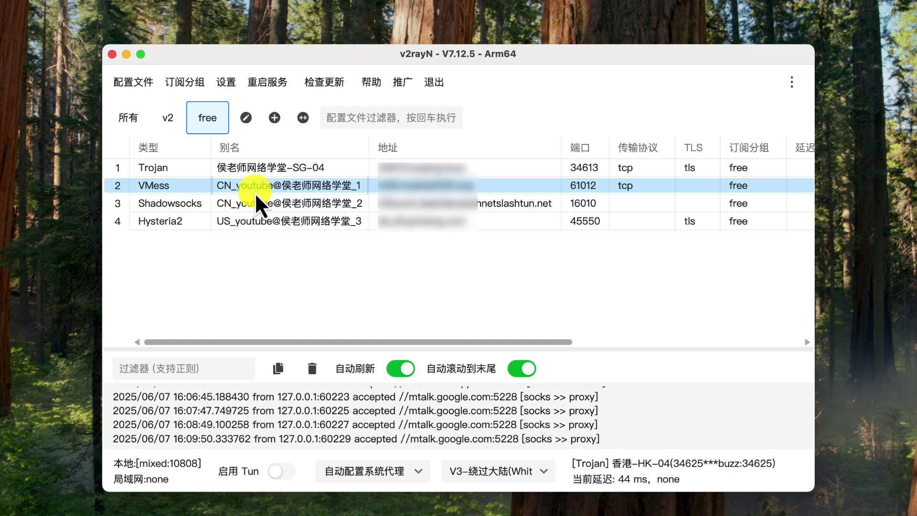
{"action": "double_click", "coordinate": [256, 195]}
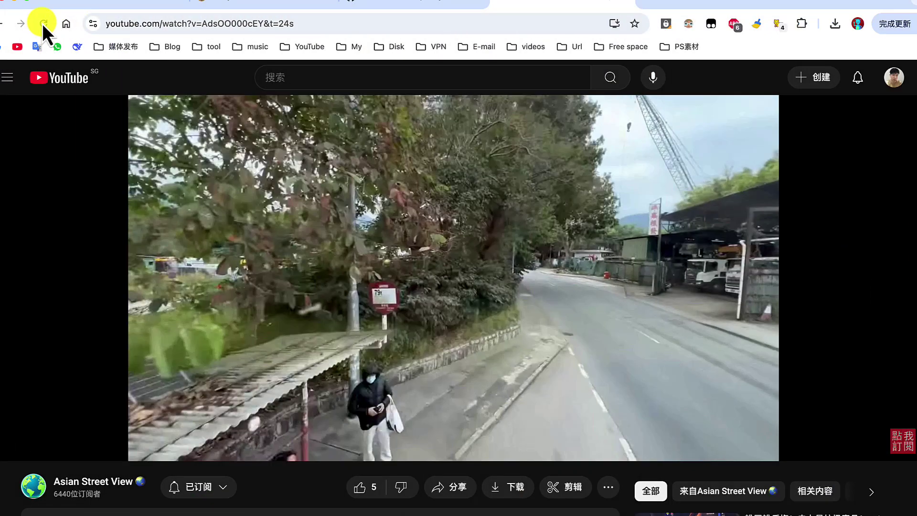
Step: Switch to the browser, reload the YouTube video page and complete the reCAPTCHA human verification
{"action": "left_click", "coordinate": [42, 24]}
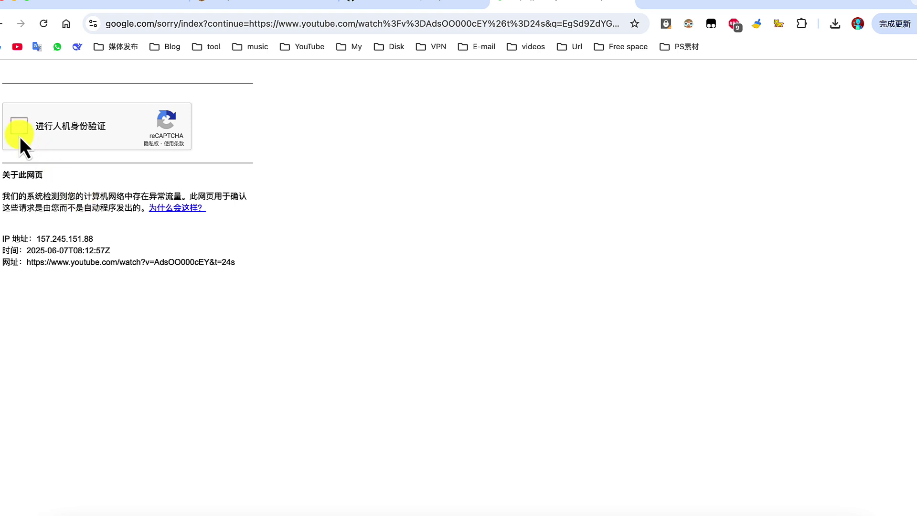
{"action": "left_click", "coordinate": [16, 129]}
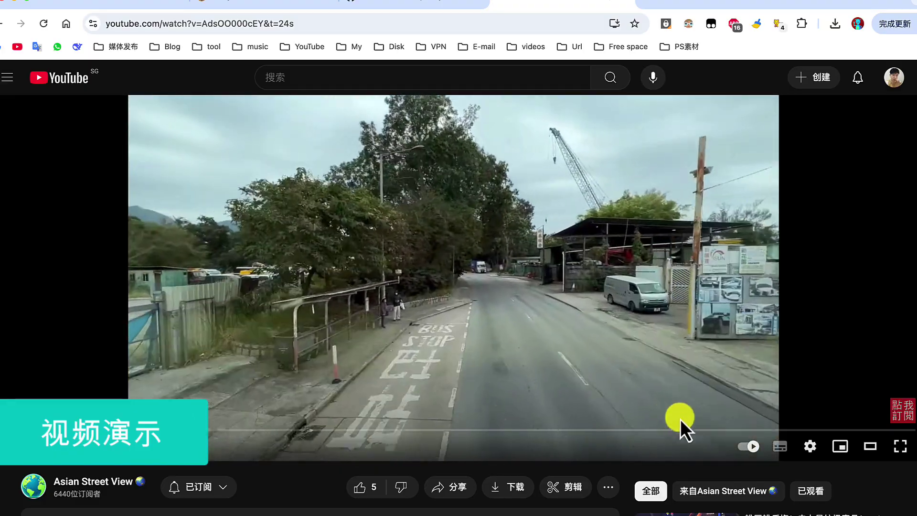
Step: Examine the YouTube video's playback statistics (详细统计信息), close them and pause the video
{"action": "left_click", "coordinate": [811, 447]}
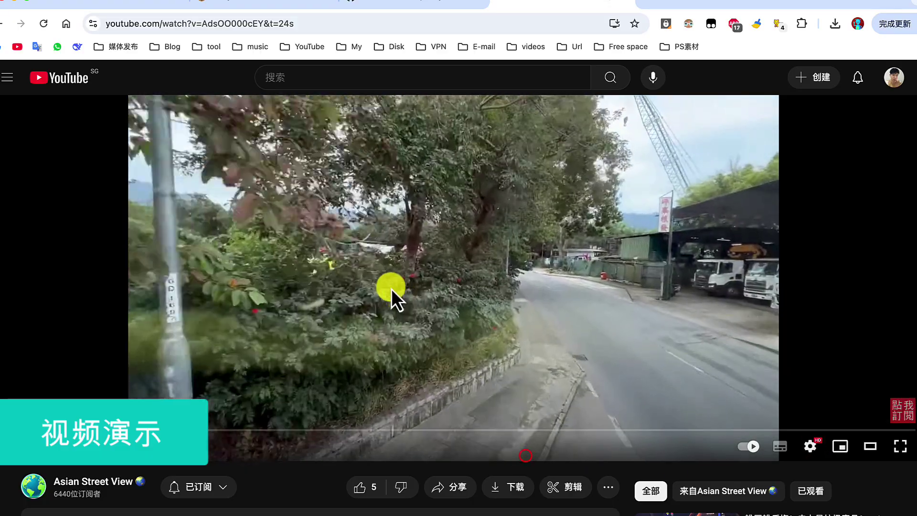
{"action": "right_click", "coordinate": [390, 286]}
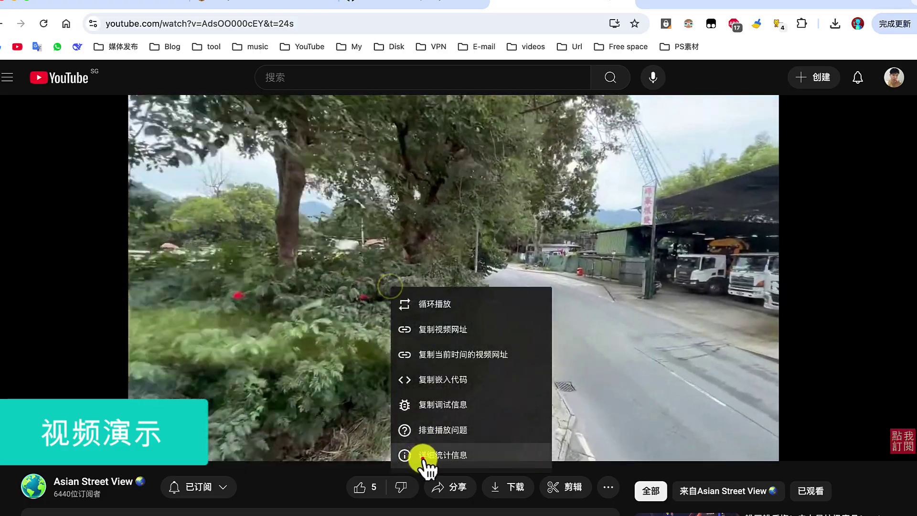
{"action": "left_click", "coordinate": [426, 455]}
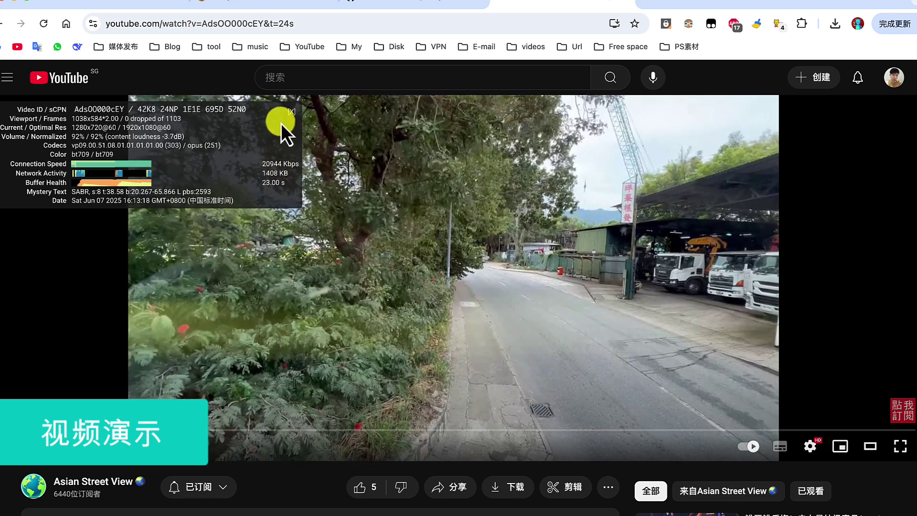
{"action": "left_click", "coordinate": [291, 113]}
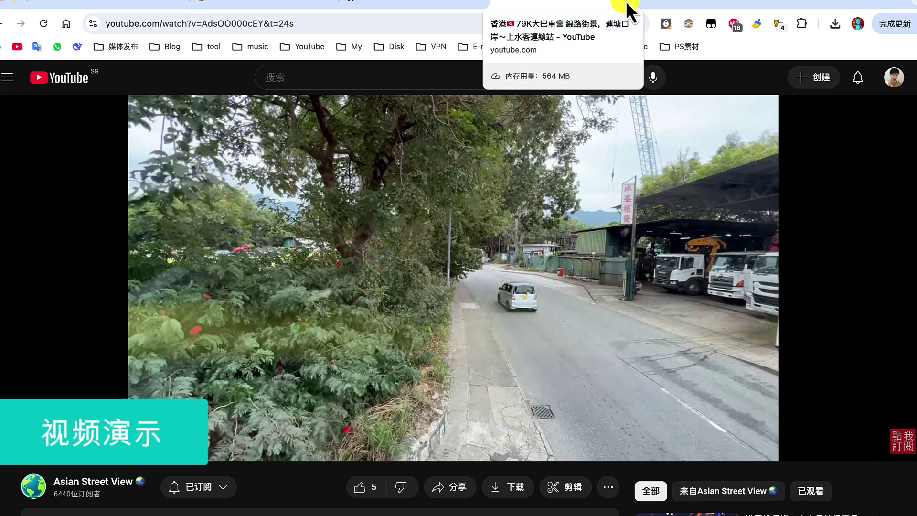
{"action": "left_click", "coordinate": [525, 272]}
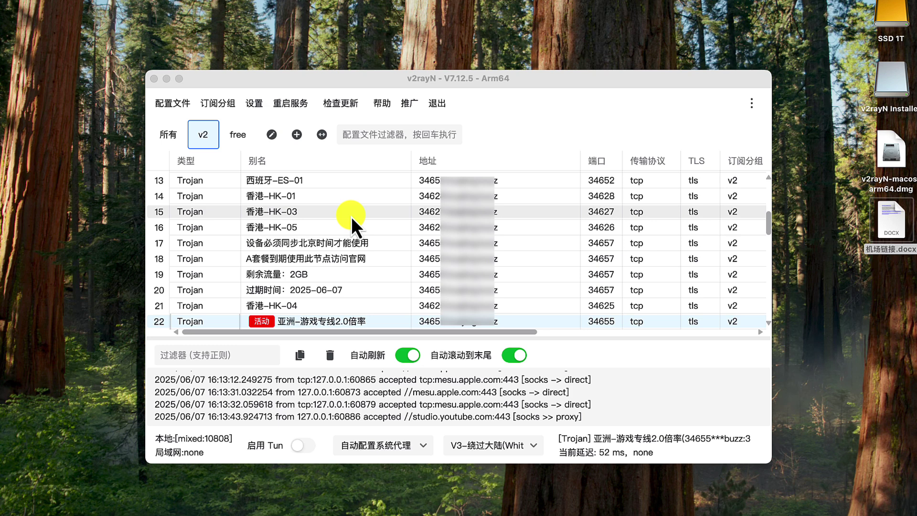
Step: Switch to v2rayN and enable Tun mode (启用 Tun), entering the system sudo password to authorize it
{"action": "left_click", "coordinate": [300, 448]}
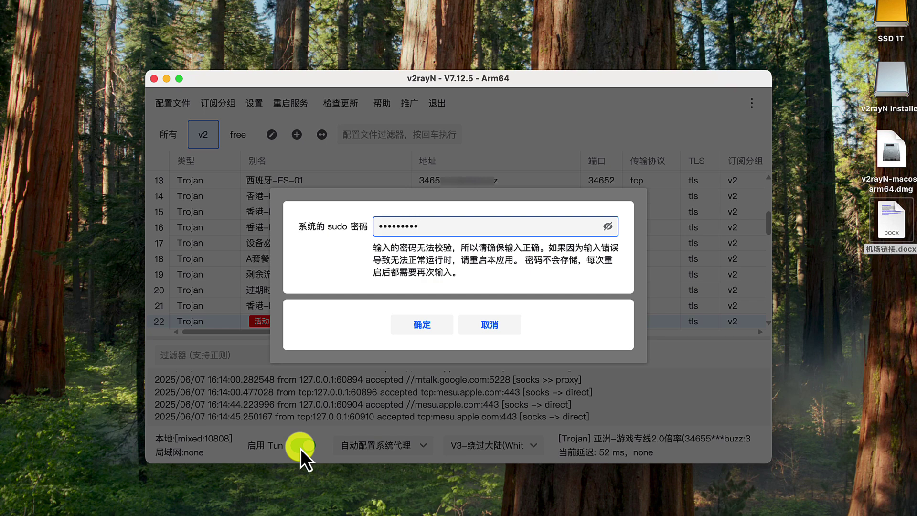
{"action": "left_click", "coordinate": [414, 328]}
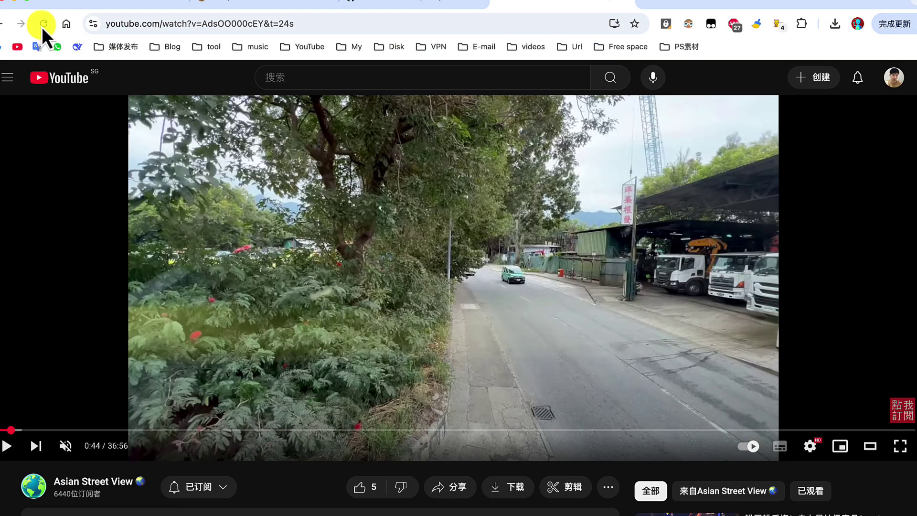
Step: Switch to the browser, reload the YouTube video and test its playback at about 12:44 and 19:26, ending with it paused
{"action": "left_click", "coordinate": [42, 26]}
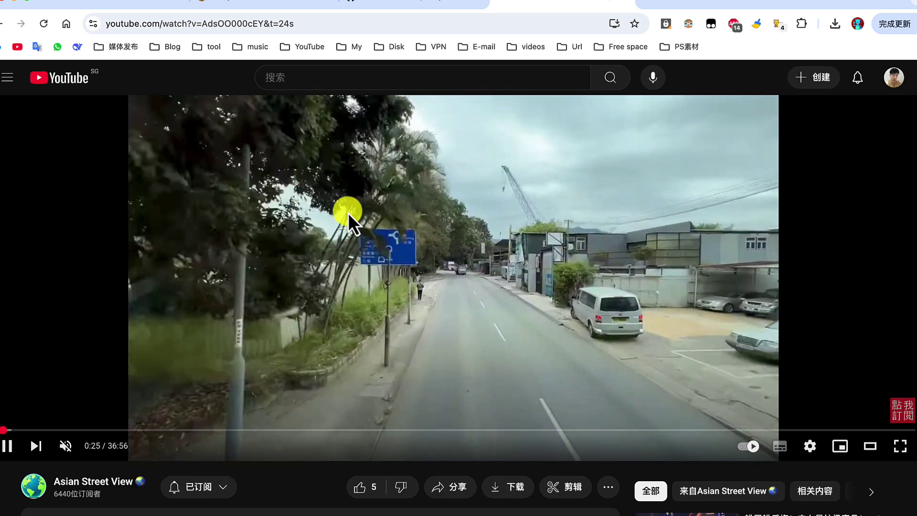
{"action": "left_click", "coordinate": [347, 258]}
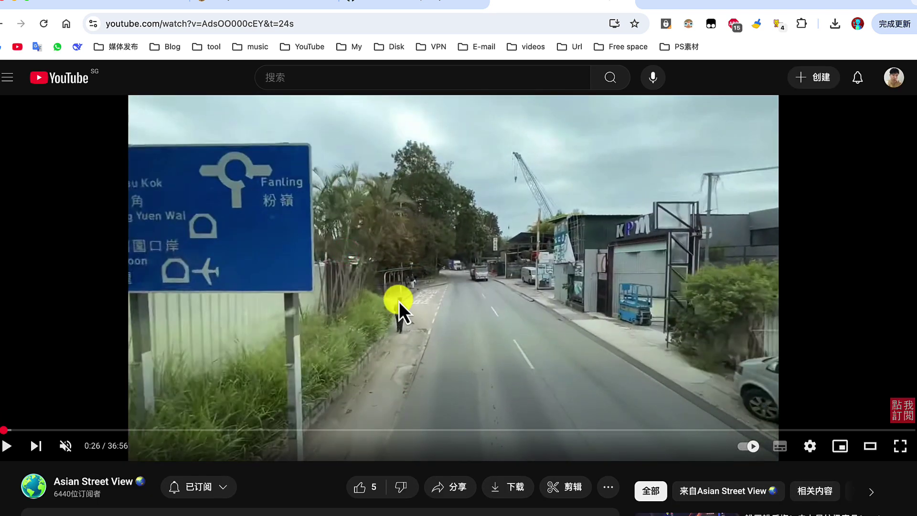
{"action": "left_click", "coordinate": [311, 430]}
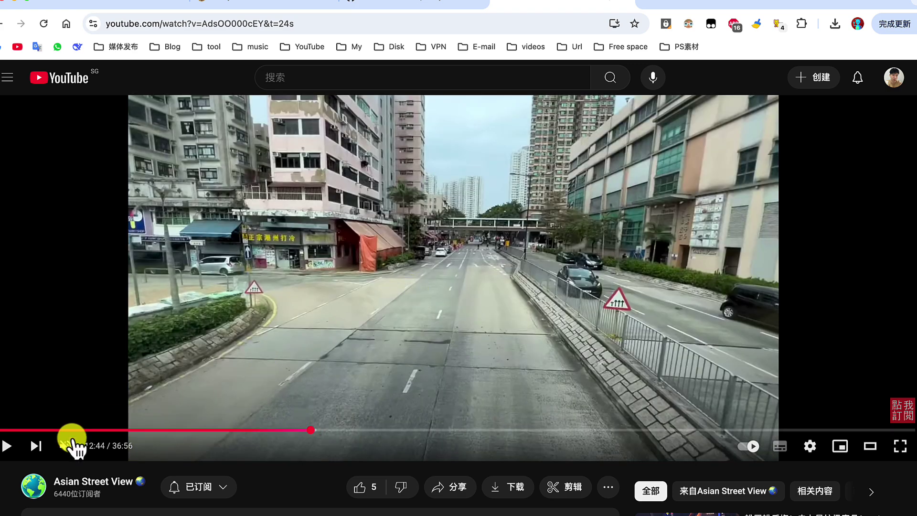
{"action": "left_click", "coordinate": [7, 446]}
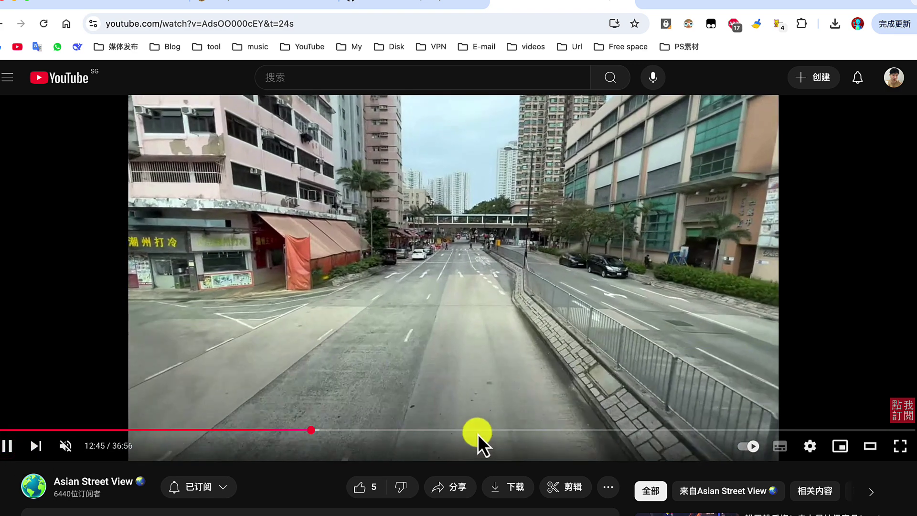
{"action": "left_click", "coordinate": [478, 434]}
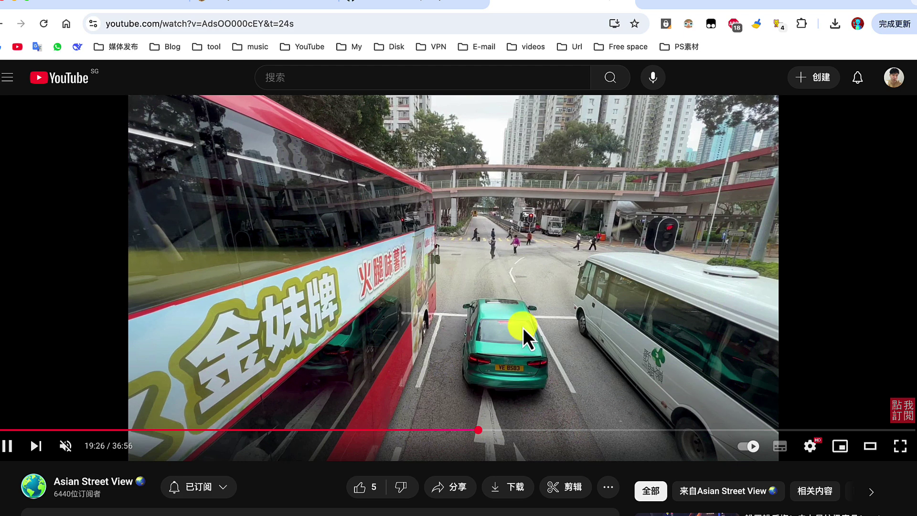
{"action": "left_click", "coordinate": [509, 306]}
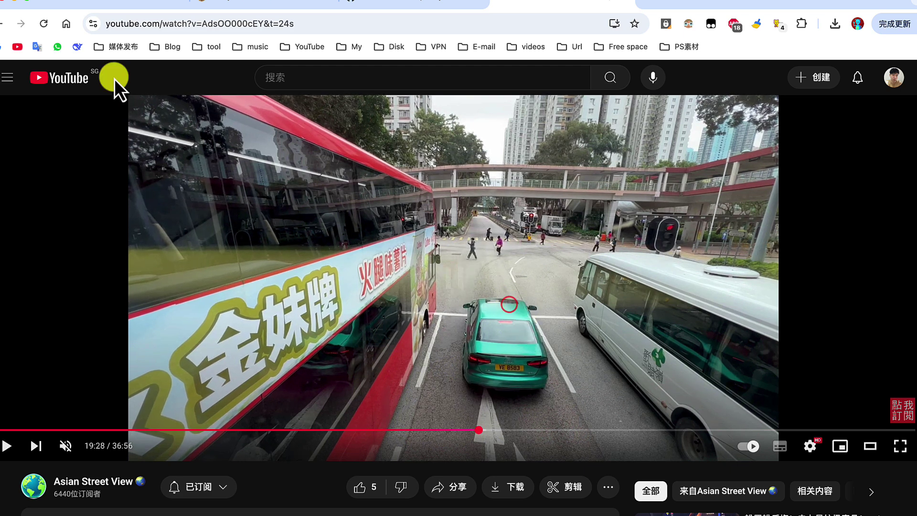
{"action": "left_click", "coordinate": [15, 4]}
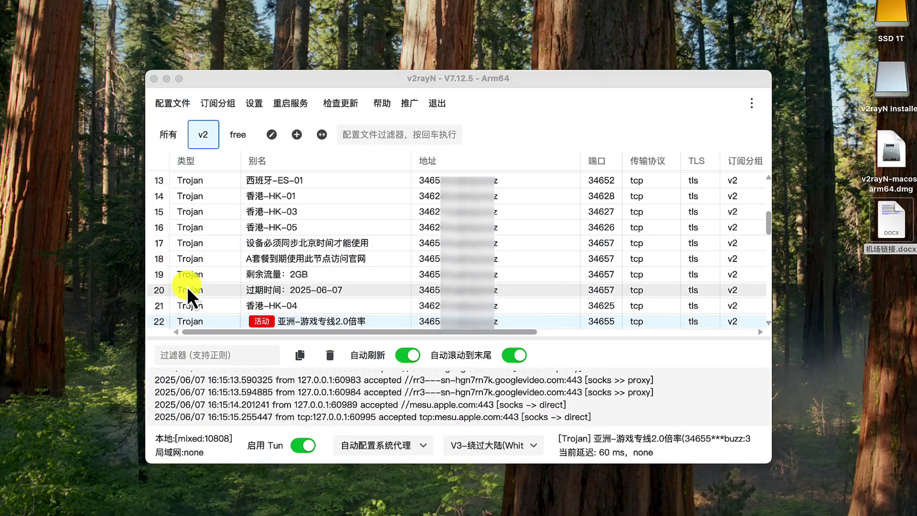
Step: In v2rayN's 参数设置, turn off Strict Route under Tun 模式设置 and save the settings
{"action": "left_click", "coordinate": [250, 104]}
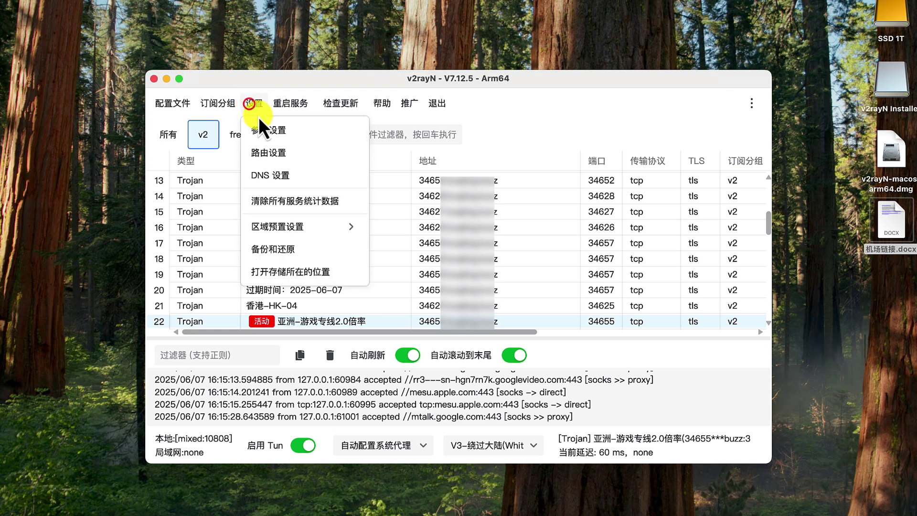
{"action": "left_click", "coordinate": [261, 130]}
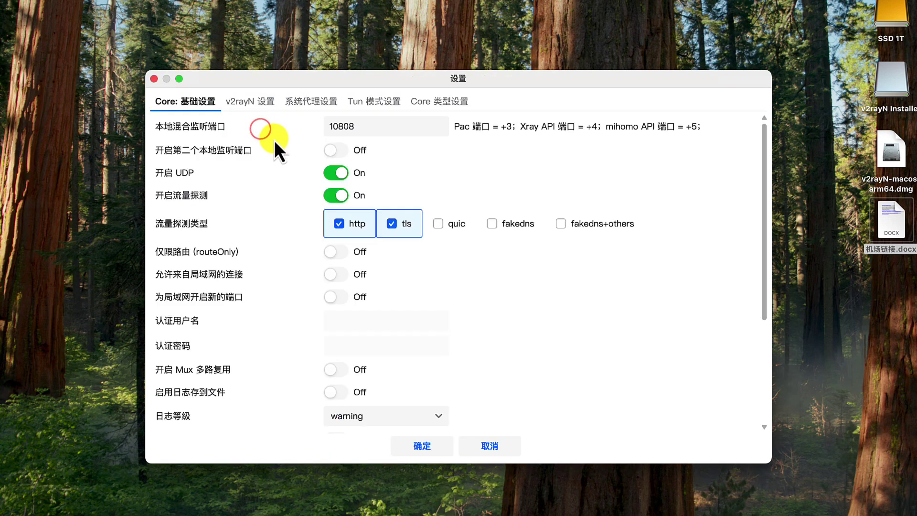
{"action": "left_click", "coordinate": [378, 102]}
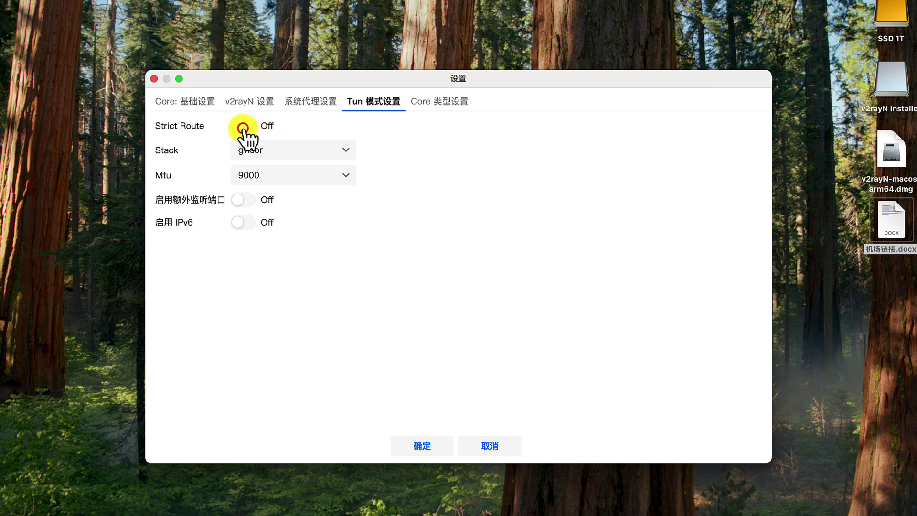
{"action": "left_click", "coordinate": [418, 447]}
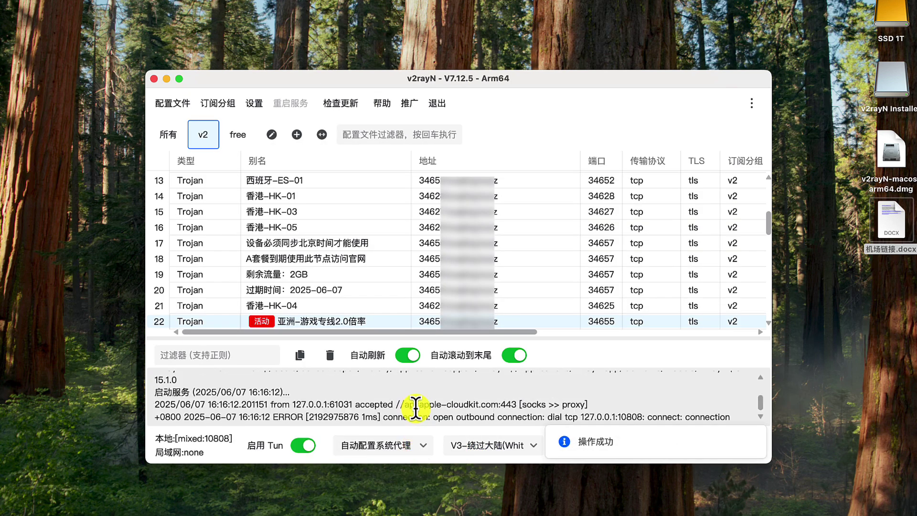